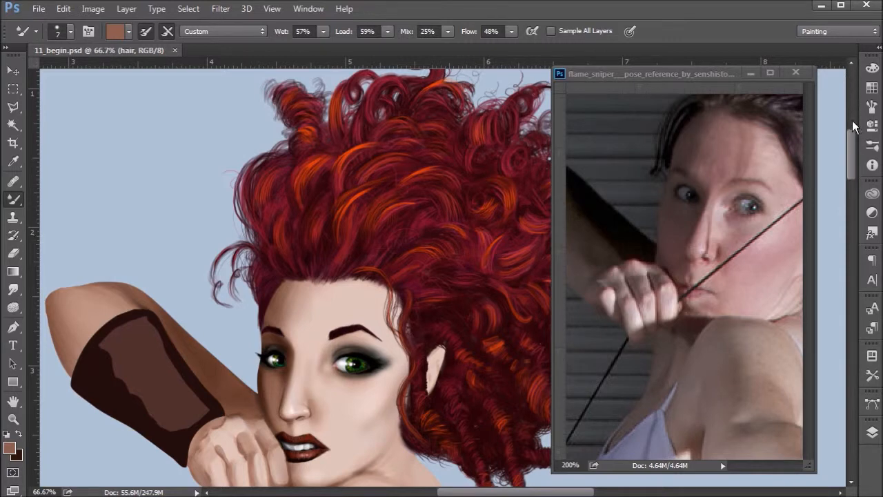
Step: Make the skin tone layer active for painting the archer's hand
{"action": "left_click_drag", "start_coordinate": [851, 140], "coordinate": [847, 170]}
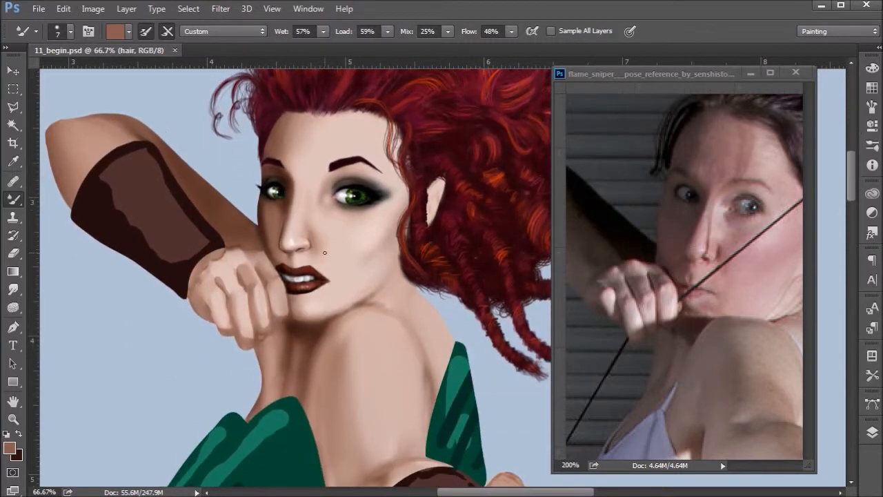
{"action": "left_click", "coordinate": [872, 432]}
{"action": "left_click", "coordinate": [775, 387]}
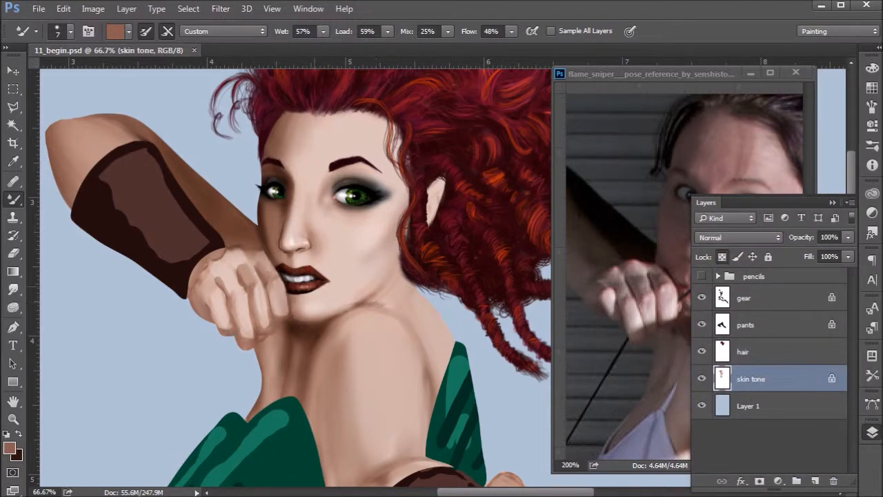
{"action": "left_click", "coordinate": [832, 203]}
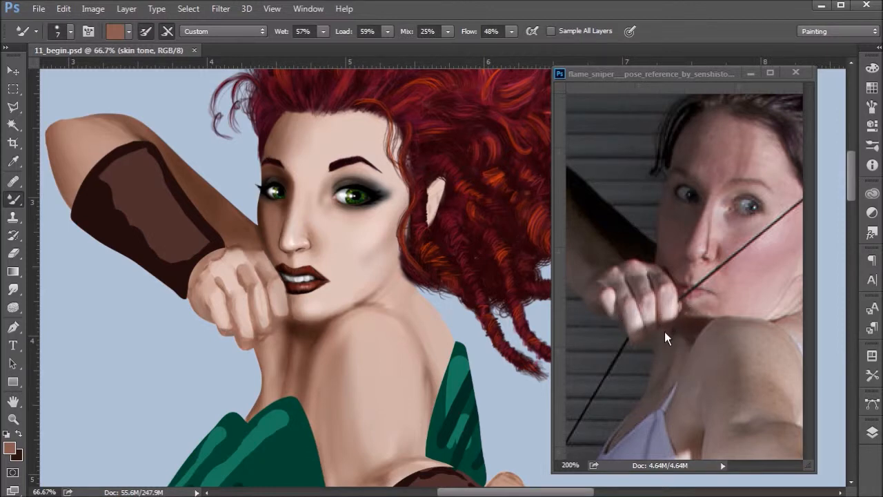
Step: Switch to the Brush tool and load the super soft preset
{"action": "right_click", "coordinate": [14, 201]}
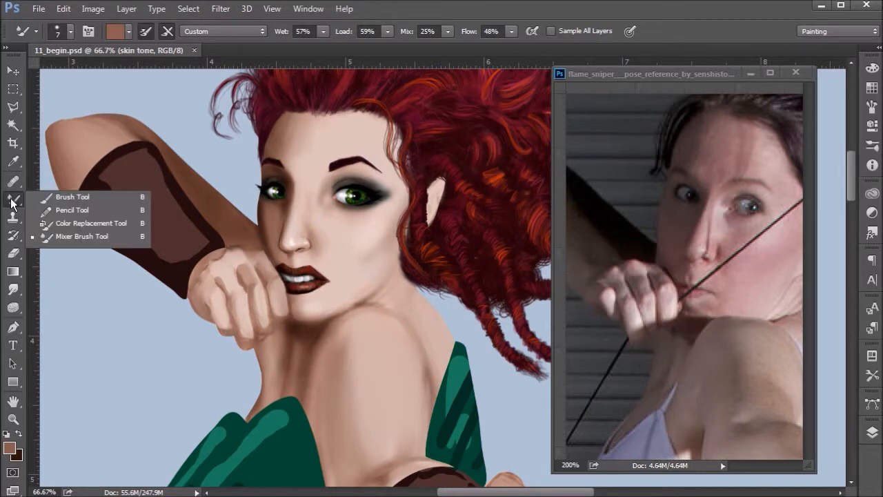
{"action": "left_click", "coordinate": [79, 197]}
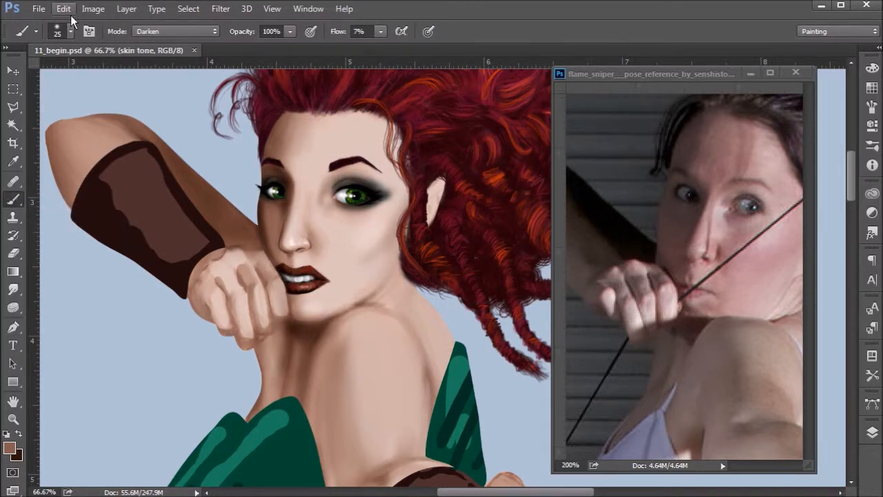
{"action": "left_click", "coordinate": [70, 32]}
{"action": "left_click", "coordinate": [38, 31]}
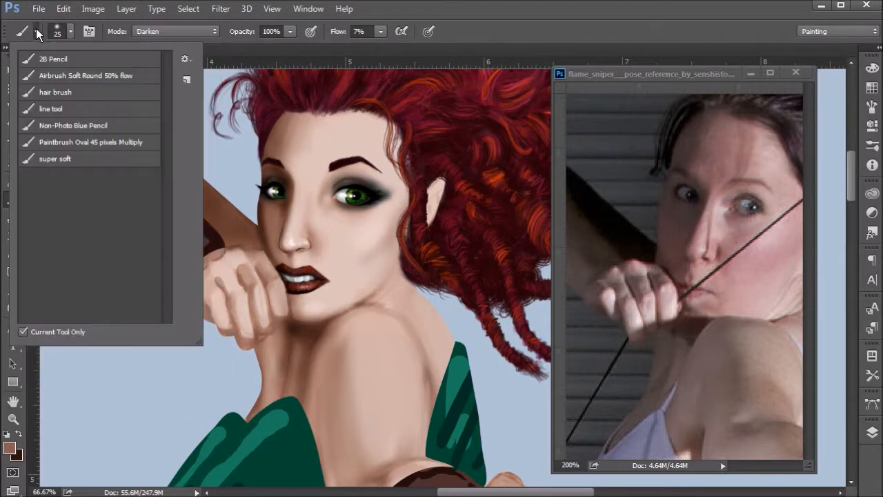
{"action": "left_click", "coordinate": [72, 158]}
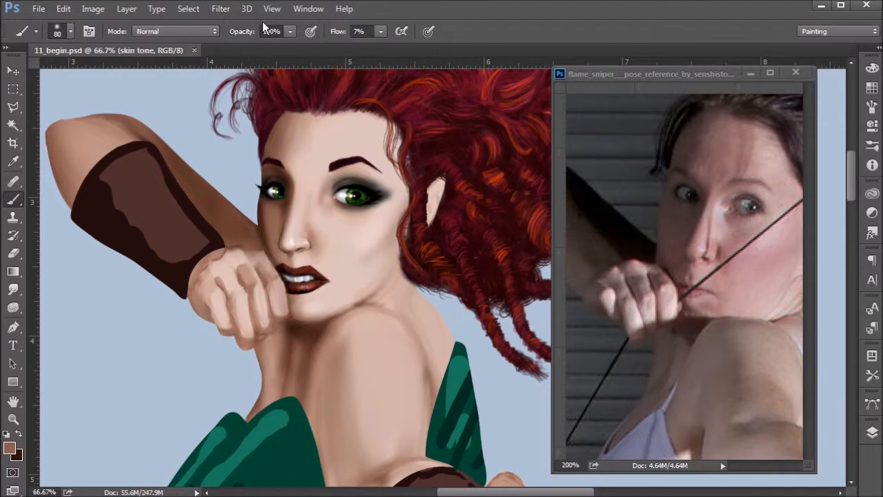
Step: Set the foreground colour to dark brown 3f2018 and the brush blending mode to Multiply
{"action": "left_click", "coordinate": [10, 448]}
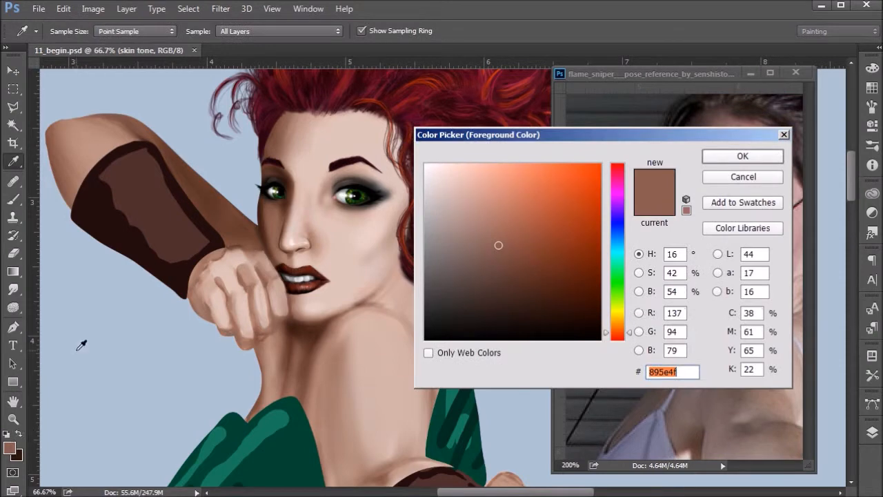
{"action": "type", "text": "412016"}
{"action": "left_click", "coordinate": [300, 328]}
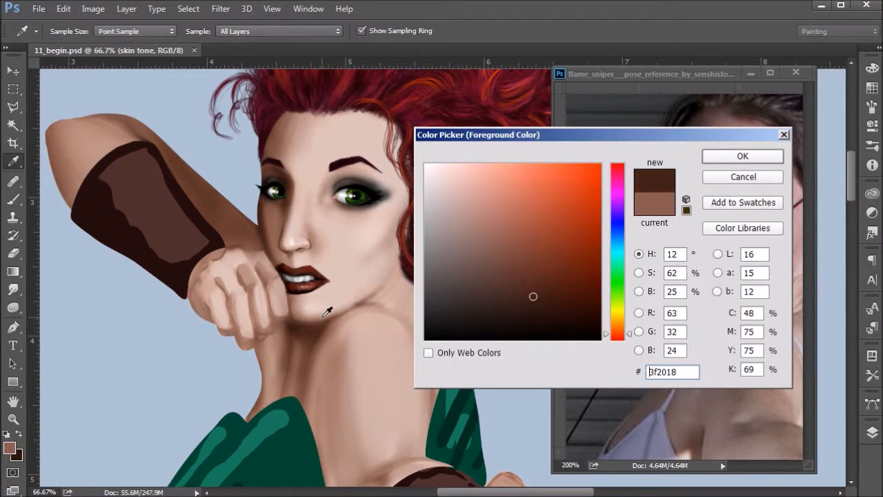
{"action": "left_click", "coordinate": [737, 155]}
{"action": "left_click", "coordinate": [163, 31]}
{"action": "left_click", "coordinate": [175, 95]}
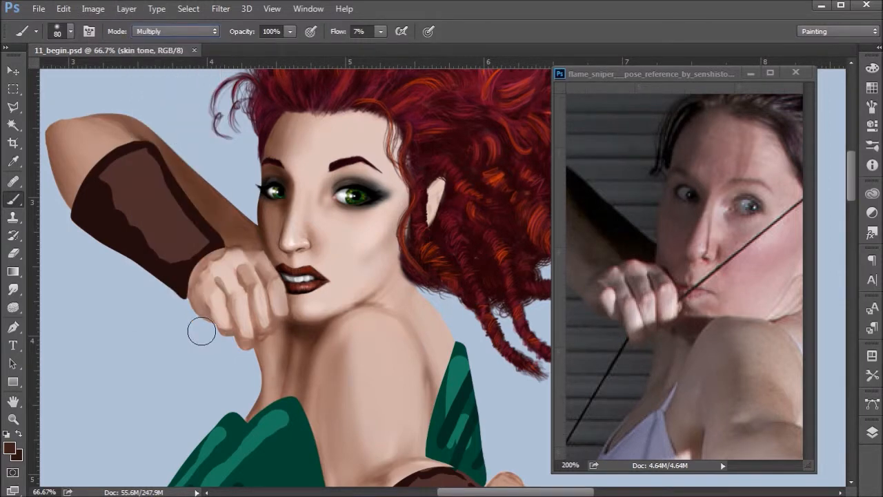
Step: Reduce the brush to 30 px and paint soft shadows along the outer edge of the fist beside the arm guard
{"action": "key", "text": "ctrl+plus"}
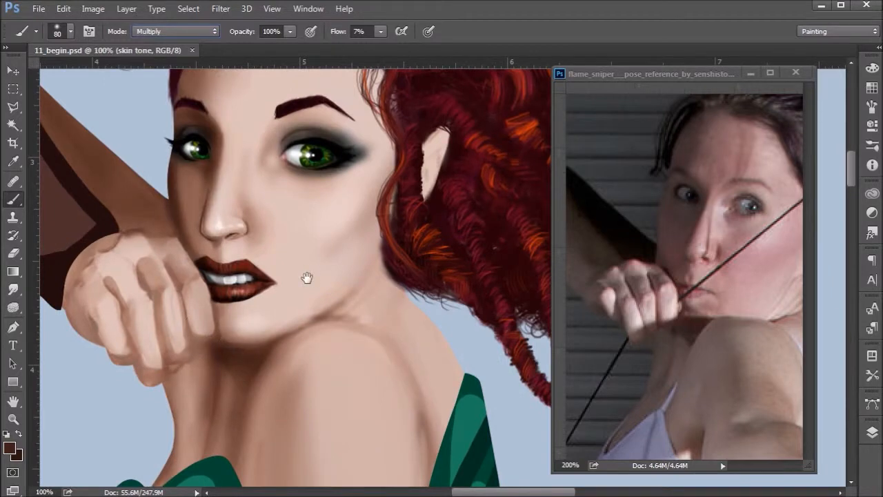
{"action": "left_click_drag", "start_coordinate": [306, 276], "coordinate": [389, 297]}
{"action": "key", "text": "bracketleft"}
{"action": "key", "text": "bracketleft"}
{"action": "key", "text": "bracketleft"}
{"action": "key", "text": "bracketleft"}
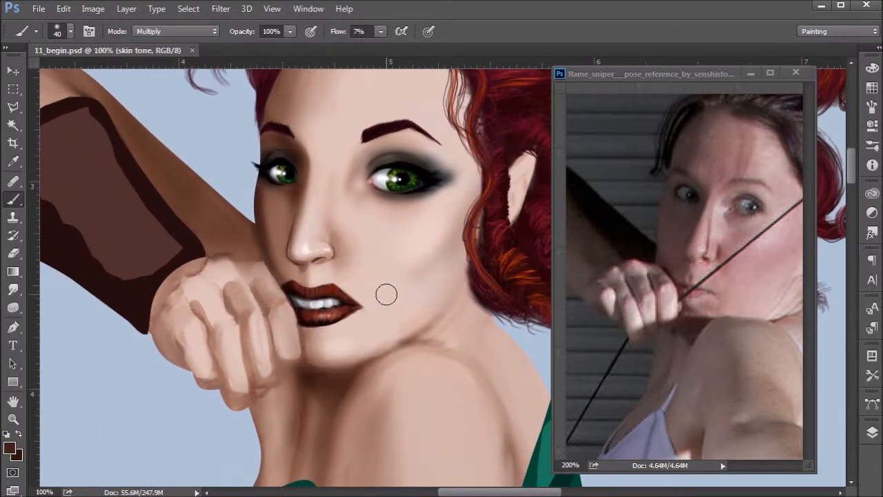
{"action": "left_click_drag", "start_coordinate": [187, 262], "coordinate": [206, 250]}
{"action": "key", "text": "bracketleft"}
{"action": "mouse_move", "coordinate": [189, 259]}
{"action": "left_mouse_down"}
{"action": "mouse_move", "coordinate": [154, 302]}
{"action": "mouse_move", "coordinate": [188, 257]}
{"action": "mouse_move", "coordinate": [165, 291]}
{"action": "mouse_move", "coordinate": [178, 274]}
{"action": "mouse_move", "coordinate": [153, 347]}
{"action": "mouse_move", "coordinate": [151, 296]}
{"action": "mouse_move", "coordinate": [178, 384]}
{"action": "mouse_move", "coordinate": [168, 340]}
{"action": "mouse_move", "coordinate": [184, 361]}
{"action": "mouse_move", "coordinate": [250, 300]}
{"action": "mouse_move", "coordinate": [173, 341]}
{"action": "mouse_move", "coordinate": [181, 364]}
{"action": "mouse_move", "coordinate": [169, 327]}
{"action": "mouse_move", "coordinate": [178, 369]}
{"action": "mouse_move", "coordinate": [195, 323]}
{"action": "mouse_move", "coordinate": [175, 356]}
{"action": "mouse_move", "coordinate": [208, 309]}
{"action": "mouse_move", "coordinate": [182, 353]}
{"action": "mouse_move", "coordinate": [181, 326]}
{"action": "mouse_move", "coordinate": [197, 347]}
{"action": "mouse_move", "coordinate": [166, 343]}
{"action": "mouse_move", "coordinate": [228, 324]}
{"action": "left_mouse_up"}
{"action": "left_click_drag", "start_coordinate": [167, 333], "coordinate": [180, 299]}
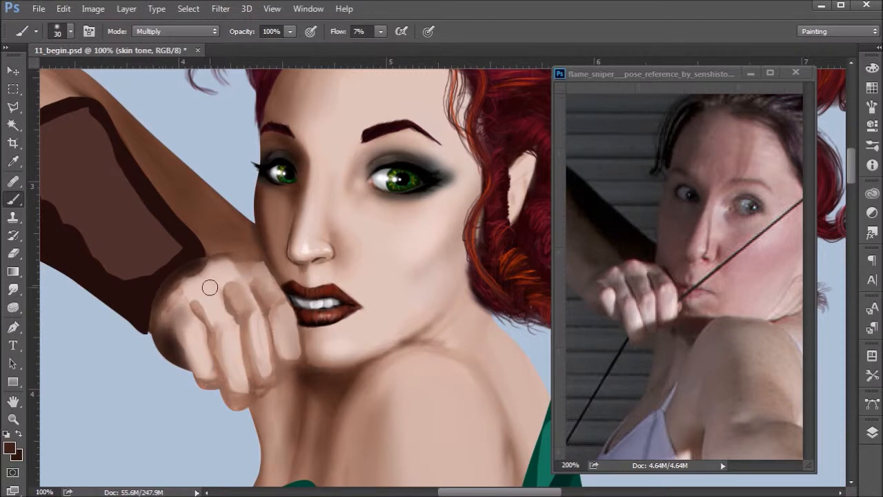
{"action": "left_click_drag", "start_coordinate": [162, 335], "coordinate": [177, 294]}
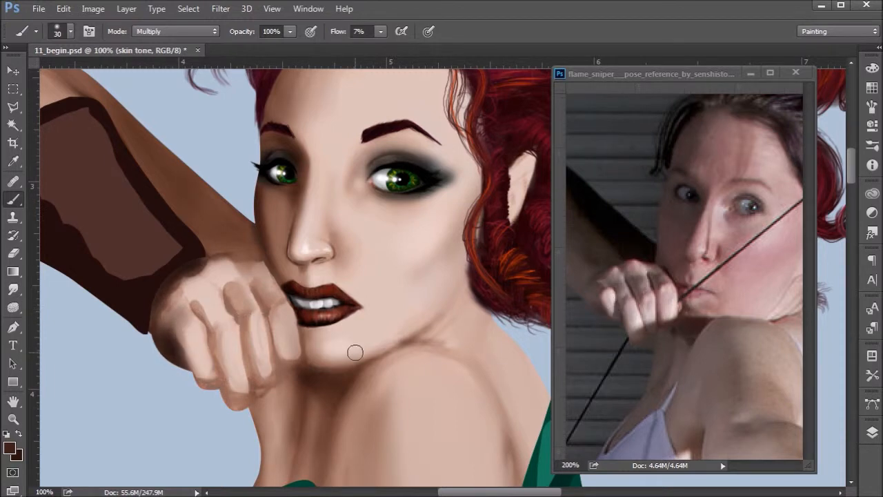
Step: Shade the undersides of the curled fingers and the lower edge of the fist with a small soft brush
{"action": "mouse_move", "coordinate": [180, 361]}
{"action": "left_mouse_down"}
{"action": "mouse_move", "coordinate": [215, 420]}
{"action": "mouse_move", "coordinate": [241, 335]}
{"action": "mouse_move", "coordinate": [185, 372]}
{"action": "mouse_move", "coordinate": [171, 353]}
{"action": "mouse_move", "coordinate": [202, 396]}
{"action": "mouse_move", "coordinate": [177, 345]}
{"action": "mouse_move", "coordinate": [201, 393]}
{"action": "mouse_move", "coordinate": [185, 358]}
{"action": "mouse_move", "coordinate": [211, 389]}
{"action": "left_mouse_up"}
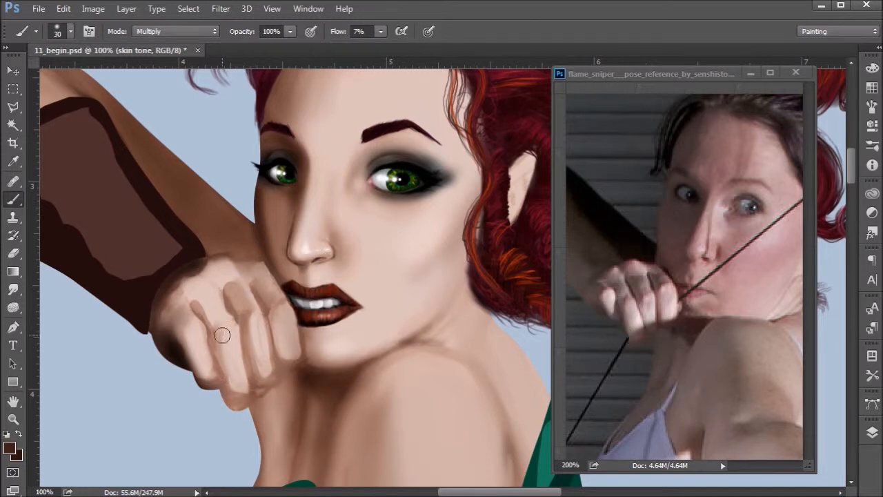
{"action": "mouse_move", "coordinate": [211, 335]}
{"action": "left_mouse_down"}
{"action": "mouse_move", "coordinate": [220, 372]}
{"action": "mouse_move", "coordinate": [213, 335]}
{"action": "mouse_move", "coordinate": [232, 407]}
{"action": "mouse_move", "coordinate": [223, 380]}
{"action": "mouse_move", "coordinate": [225, 400]}
{"action": "mouse_move", "coordinate": [221, 392]}
{"action": "mouse_move", "coordinate": [241, 406]}
{"action": "mouse_move", "coordinate": [232, 405]}
{"action": "mouse_move", "coordinate": [263, 402]}
{"action": "mouse_move", "coordinate": [279, 387]}
{"action": "mouse_move", "coordinate": [254, 395]}
{"action": "mouse_move", "coordinate": [301, 360]}
{"action": "mouse_move", "coordinate": [252, 392]}
{"action": "mouse_move", "coordinate": [315, 340]}
{"action": "mouse_move", "coordinate": [263, 392]}
{"action": "mouse_move", "coordinate": [287, 366]}
{"action": "left_mouse_up"}
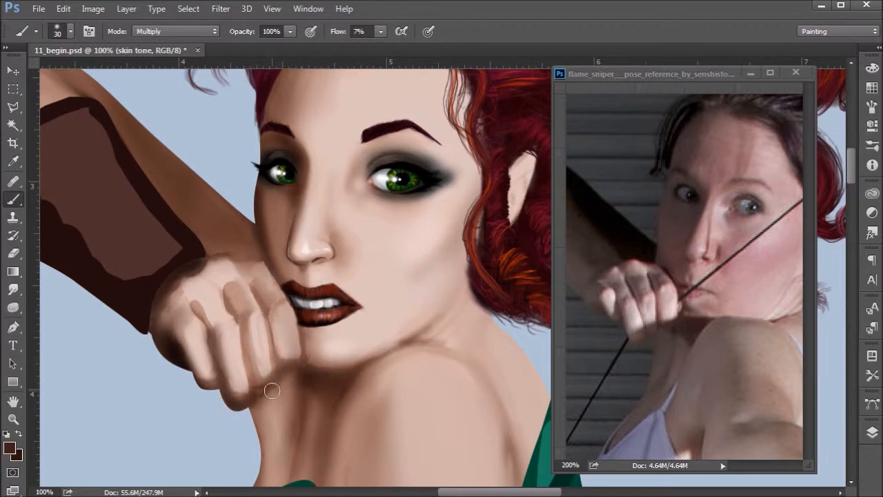
{"action": "key", "text": "["}
{"action": "left_click_drag", "start_coordinate": [279, 359], "coordinate": [287, 354]}
Step: Reduce the brush to 15 px and darken the hollows between the knuckles and the gaps between the fingers nearest the mouth
{"action": "key", "text": "["}
{"action": "mouse_move", "coordinate": [268, 319]}
{"action": "left_mouse_down"}
{"action": "mouse_move", "coordinate": [280, 367]}
{"action": "mouse_move", "coordinate": [271, 341]}
{"action": "mouse_move", "coordinate": [281, 360]}
{"action": "mouse_move", "coordinate": [297, 358]}
{"action": "mouse_move", "coordinate": [271, 339]}
{"action": "left_mouse_up"}
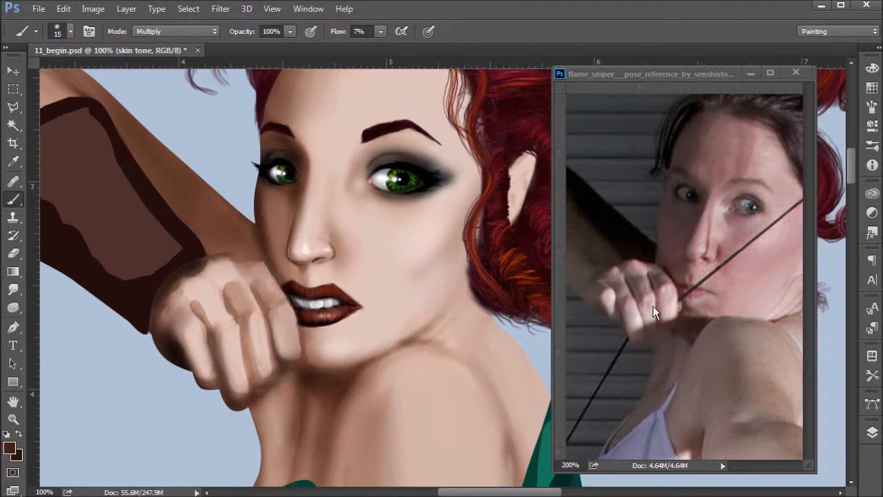
{"action": "left_click_drag", "start_coordinate": [236, 315], "coordinate": [240, 327]}
{"action": "left_click_drag", "start_coordinate": [229, 291], "coordinate": [227, 301]}
{"action": "mouse_move", "coordinate": [256, 289]}
{"action": "left_mouse_down"}
{"action": "mouse_move", "coordinate": [271, 295]}
{"action": "mouse_move", "coordinate": [272, 303]}
{"action": "mouse_move", "coordinate": [285, 295]}
{"action": "mouse_move", "coordinate": [278, 302]}
{"action": "mouse_move", "coordinate": [254, 280]}
{"action": "mouse_move", "coordinate": [253, 291]}
{"action": "mouse_move", "coordinate": [247, 260]}
{"action": "mouse_move", "coordinate": [235, 313]}
{"action": "left_mouse_up"}
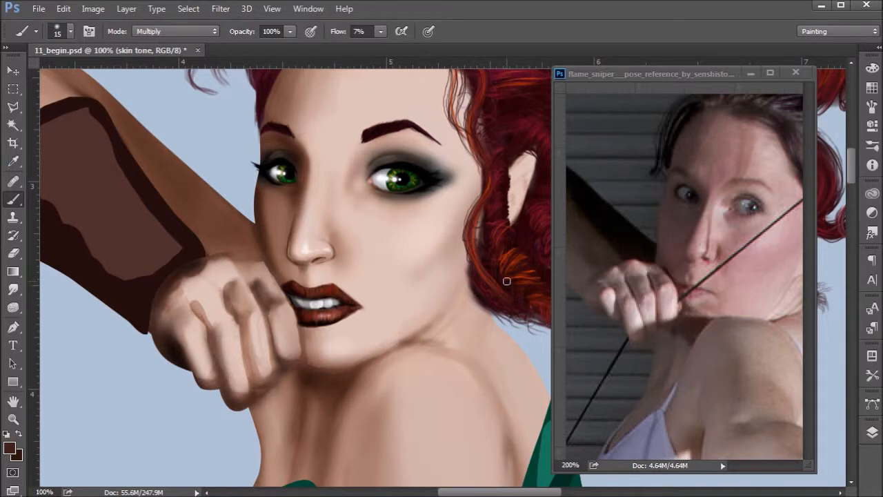
{"action": "mouse_move", "coordinate": [245, 314]}
{"action": "left_mouse_down"}
{"action": "mouse_move", "coordinate": [244, 335]}
{"action": "mouse_move", "coordinate": [238, 315]}
{"action": "mouse_move", "coordinate": [241, 335]}
{"action": "mouse_move", "coordinate": [238, 315]}
{"action": "mouse_move", "coordinate": [240, 325]}
{"action": "mouse_move", "coordinate": [257, 306]}
{"action": "mouse_move", "coordinate": [242, 315]}
{"action": "mouse_move", "coordinate": [256, 400]}
{"action": "left_mouse_up"}
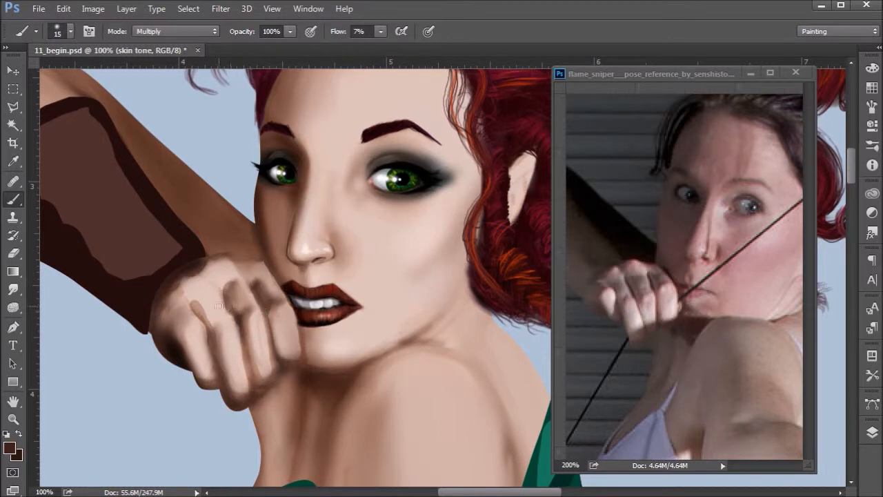
Step: Deepen the shadows between the remaining fingers, on the finger joints and around the little finger
{"action": "mouse_move", "coordinate": [205, 319]}
{"action": "left_mouse_down"}
{"action": "mouse_move", "coordinate": [197, 307]}
{"action": "mouse_move", "coordinate": [217, 308]}
{"action": "mouse_move", "coordinate": [205, 317]}
{"action": "mouse_move", "coordinate": [193, 304]}
{"action": "mouse_move", "coordinate": [205, 324]}
{"action": "mouse_move", "coordinate": [230, 319]}
{"action": "mouse_move", "coordinate": [220, 364]}
{"action": "left_mouse_up"}
{"action": "mouse_move", "coordinate": [256, 328]}
{"action": "left_mouse_down"}
{"action": "mouse_move", "coordinate": [256, 317]}
{"action": "mouse_move", "coordinate": [258, 339]}
{"action": "left_mouse_up"}
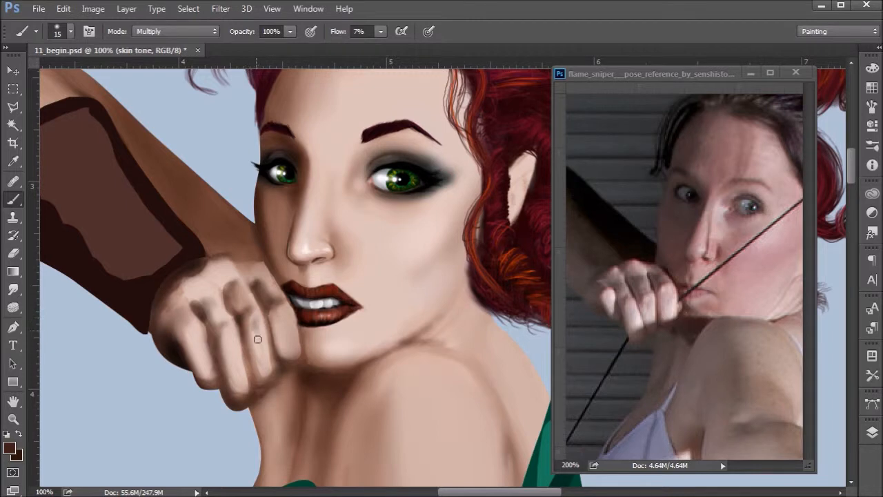
{"action": "left_click_drag", "start_coordinate": [281, 322], "coordinate": [282, 328]}
{"action": "mouse_move", "coordinate": [214, 350]}
{"action": "left_mouse_down"}
{"action": "mouse_move", "coordinate": [208, 390]}
{"action": "mouse_move", "coordinate": [211, 355]}
{"action": "mouse_move", "coordinate": [211, 393]}
{"action": "mouse_move", "coordinate": [200, 384]}
{"action": "mouse_move", "coordinate": [212, 348]}
{"action": "mouse_move", "coordinate": [199, 379]}
{"action": "left_mouse_up"}
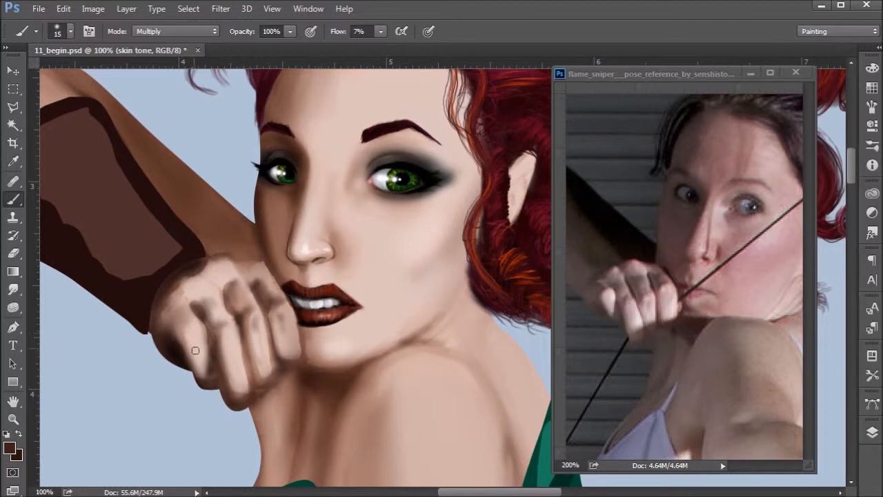
{"action": "mouse_move", "coordinate": [205, 361]}
{"action": "left_mouse_down"}
{"action": "mouse_move", "coordinate": [185, 317]}
{"action": "mouse_move", "coordinate": [190, 361]}
{"action": "mouse_move", "coordinate": [182, 346]}
{"action": "mouse_move", "coordinate": [194, 314]}
{"action": "mouse_move", "coordinate": [209, 334]}
{"action": "mouse_move", "coordinate": [210, 363]}
{"action": "mouse_move", "coordinate": [188, 313]}
{"action": "mouse_move", "coordinate": [191, 366]}
{"action": "mouse_move", "coordinate": [199, 311]}
{"action": "mouse_move", "coordinate": [203, 382]}
{"action": "left_mouse_up"}
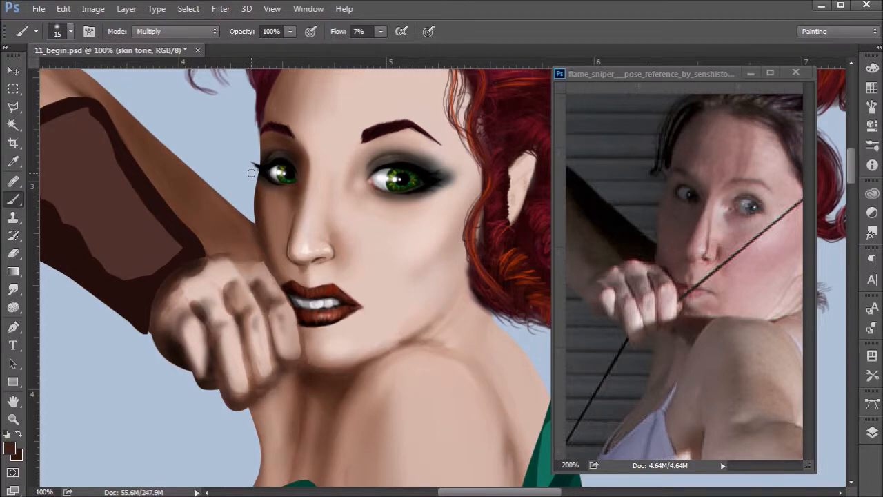
Step: Switch to the Mixer Brush tool
{"action": "right_click", "coordinate": [14, 199]}
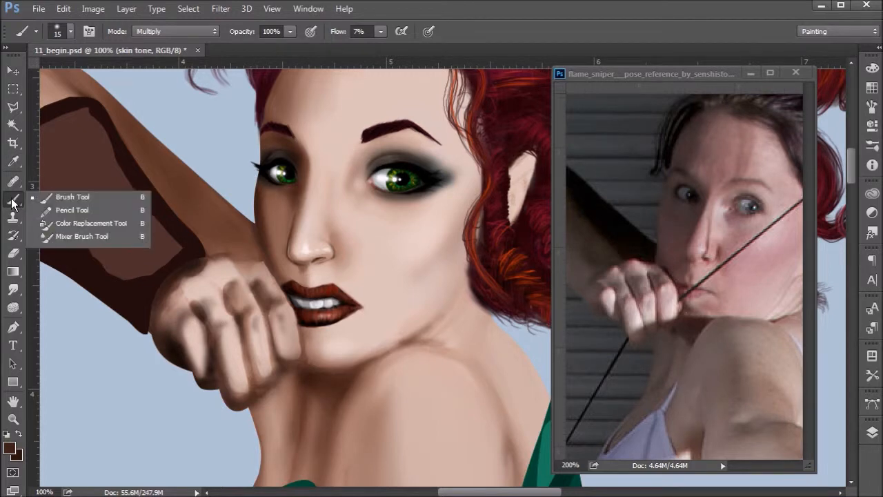
{"action": "left_click", "coordinate": [72, 236]}
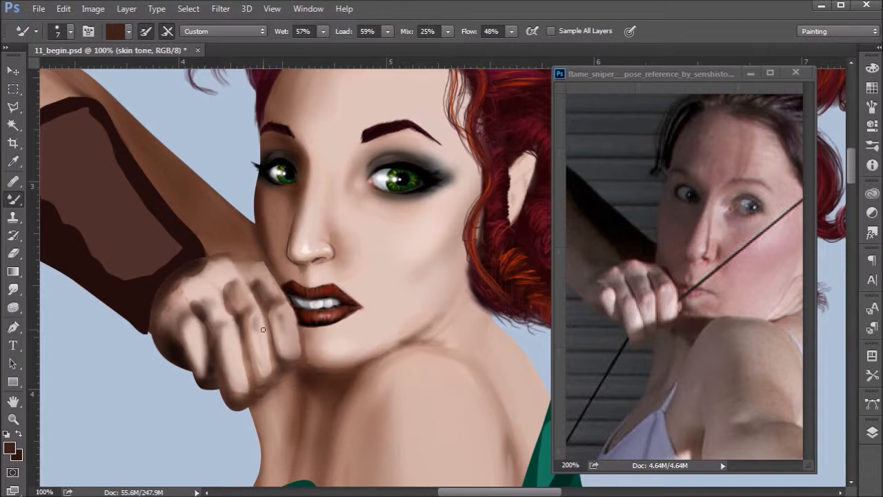
{"action": "left_click", "coordinate": [9, 448]}
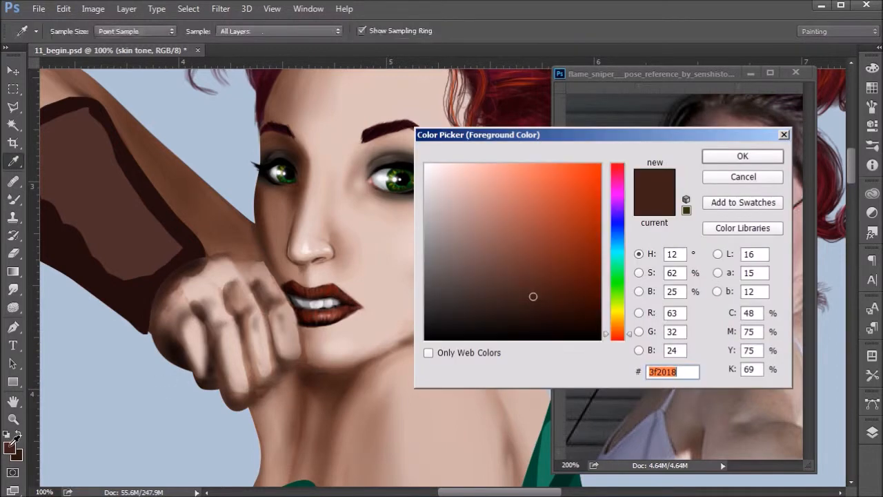
{"action": "left_click", "coordinate": [15, 200]}
{"action": "left_click", "coordinate": [743, 177]}
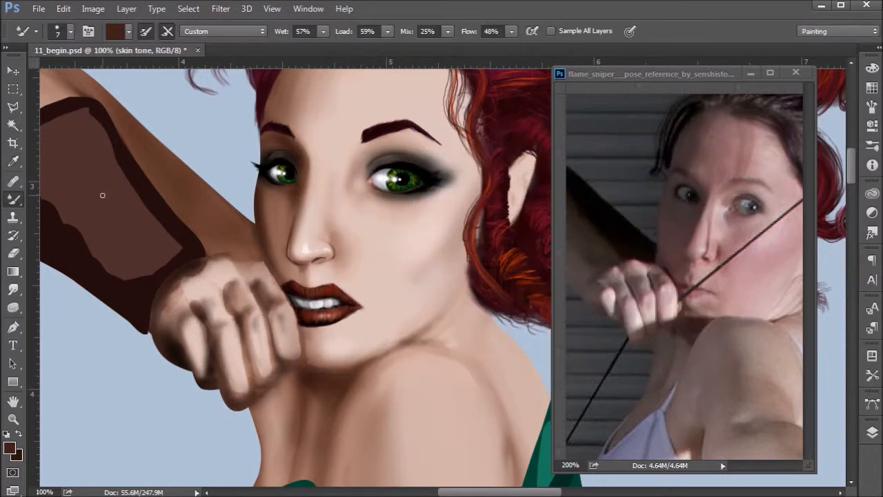
Step: Load the skin blender preset and reduce the brush size to 10 px
{"action": "left_click", "coordinate": [12, 201]}
{"action": "left_click", "coordinate": [16, 201]}
{"action": "left_click", "coordinate": [36, 30]}
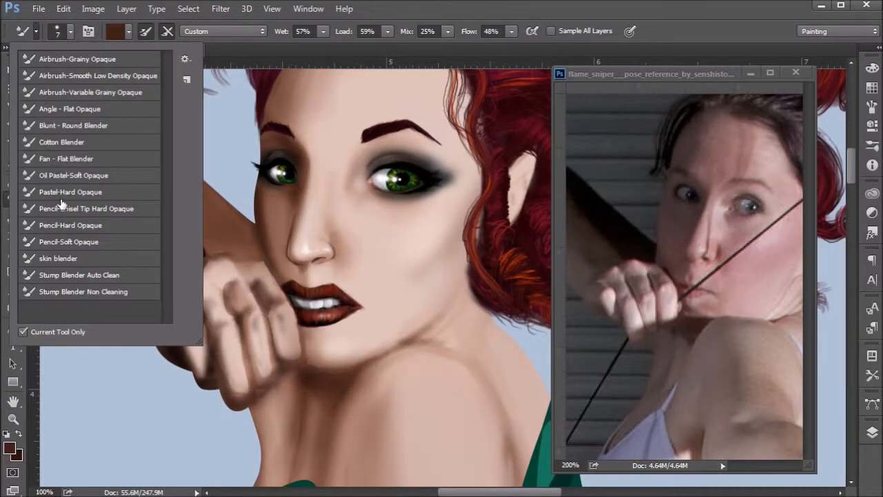
{"action": "left_click", "coordinate": [67, 255]}
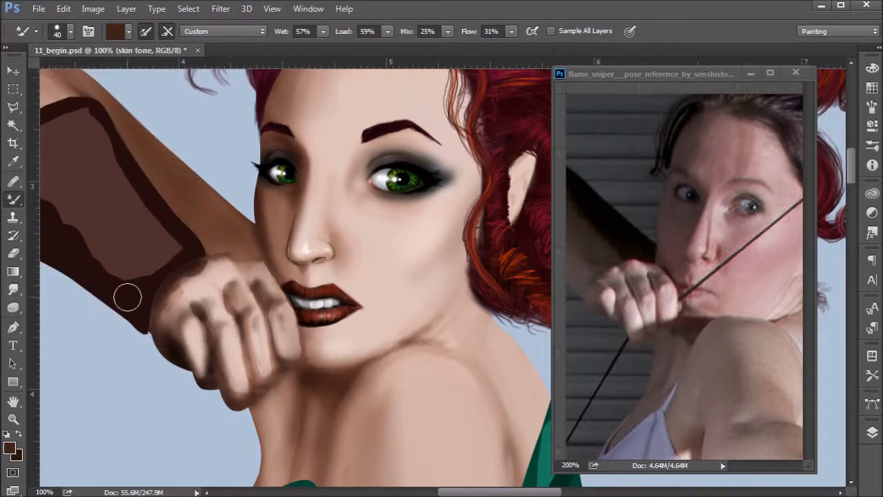
{"action": "key", "text": "bracketleft"}
{"action": "key", "text": "bracketleft"}
{"action": "key", "text": "bracketleft"}
{"action": "key", "text": "bracketleft"}
Step: Sample light skin tone dbc1b4 from the forehead as the foreground colour and blend highlights over the back of the hand and knuckles
{"action": "left_click", "coordinate": [10, 449]}
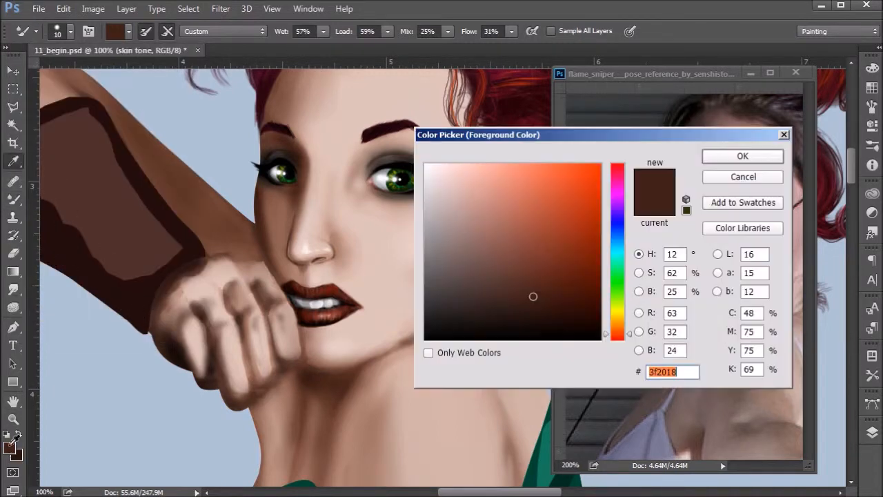
{"action": "left_click", "coordinate": [237, 268]}
{"action": "left_click", "coordinate": [398, 232]}
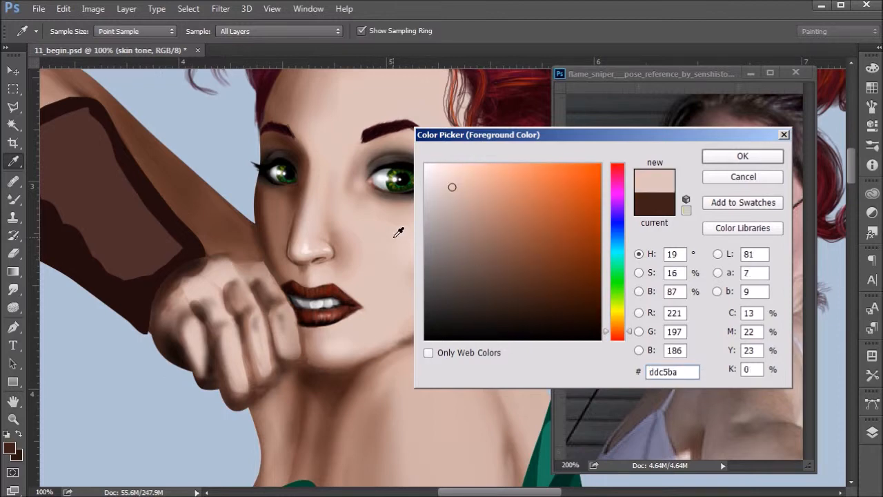
{"action": "left_click", "coordinate": [351, 93]}
{"action": "left_click", "coordinate": [338, 109]}
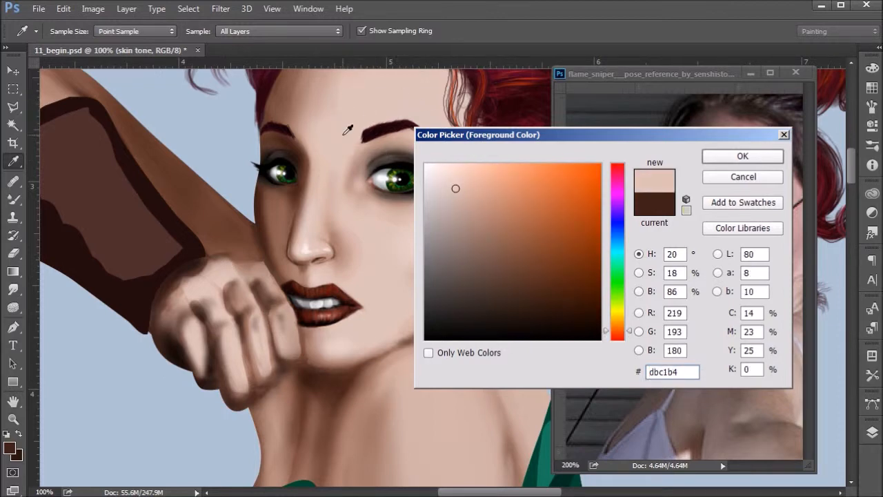
{"action": "left_click", "coordinate": [743, 166]}
{"action": "key", "text": "b"}
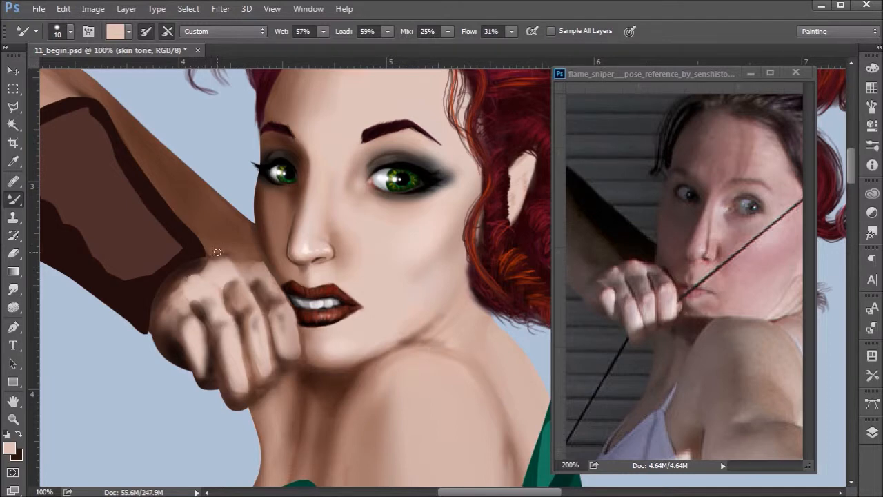
{"action": "left_click_drag", "start_coordinate": [210, 274], "coordinate": [218, 258]}
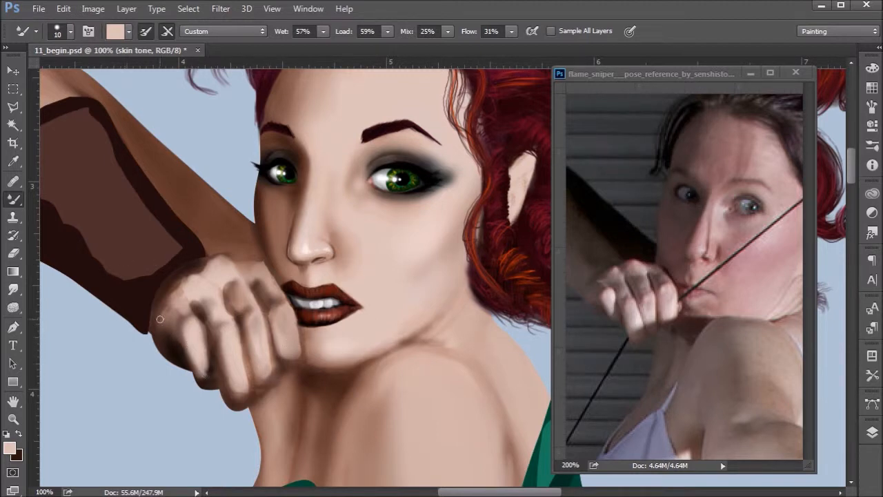
Step: Switch to the regular Brush tool and load the line tool preset
{"action": "right_click", "coordinate": [13, 200]}
{"action": "left_click", "coordinate": [65, 197]}
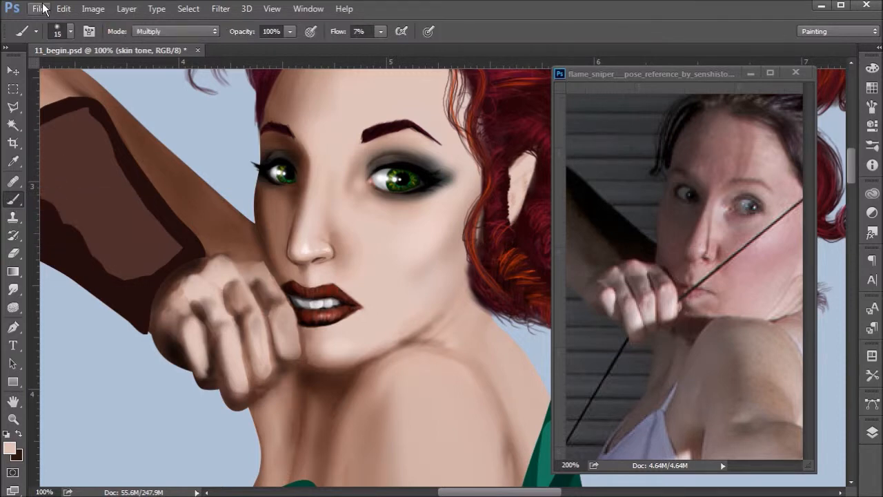
{"action": "left_click", "coordinate": [37, 31]}
{"action": "left_click", "coordinate": [59, 109]}
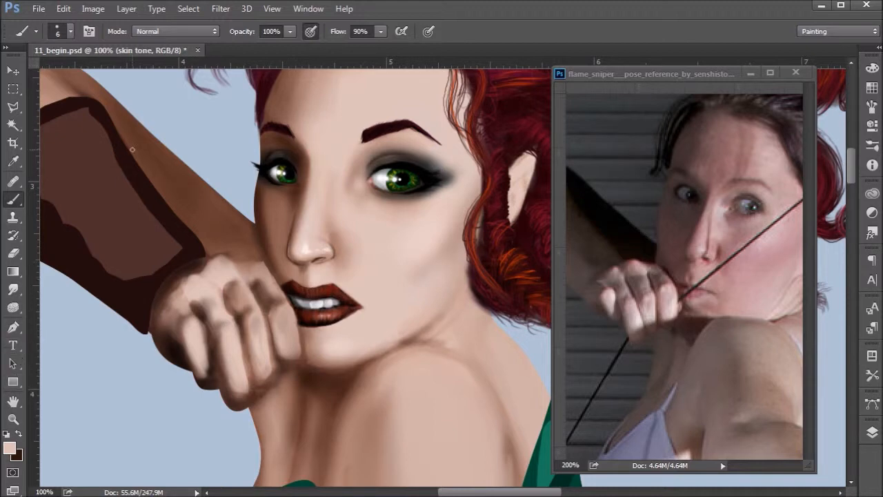
Step: Set the brush blend mode to Multiply and sample brown 765749 from the shading between the fingers as the foreground colour
{"action": "left_click", "coordinate": [164, 29]}
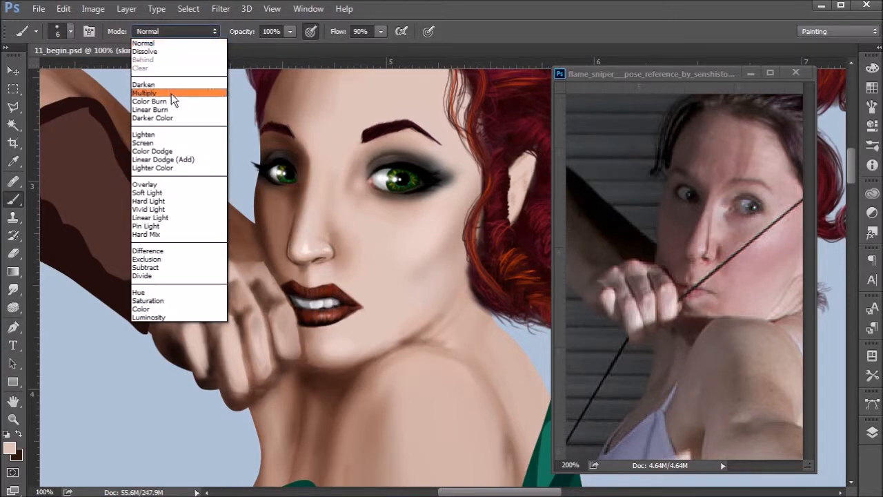
{"action": "left_click", "coordinate": [169, 87]}
{"action": "left_click", "coordinate": [19, 435]}
{"action": "left_click", "coordinate": [11, 447]}
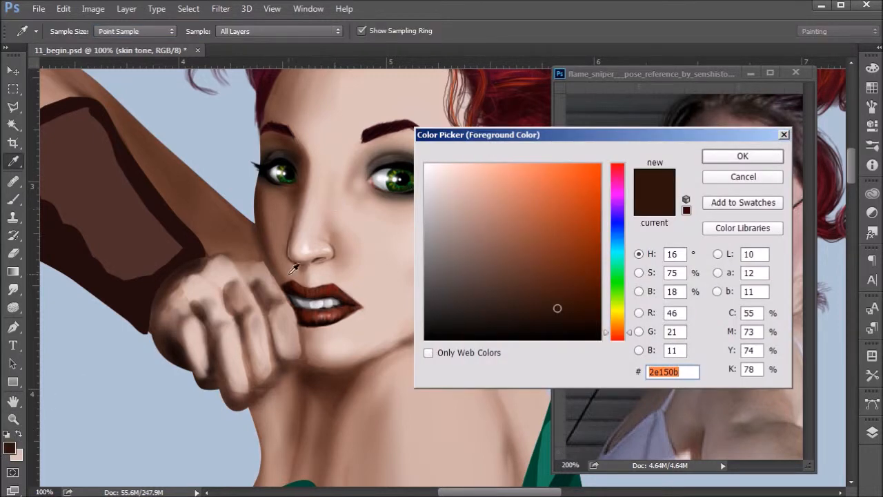
{"action": "left_click_drag", "start_coordinate": [196, 302], "coordinate": [207, 296]}
{"action": "left_click", "coordinate": [740, 155]}
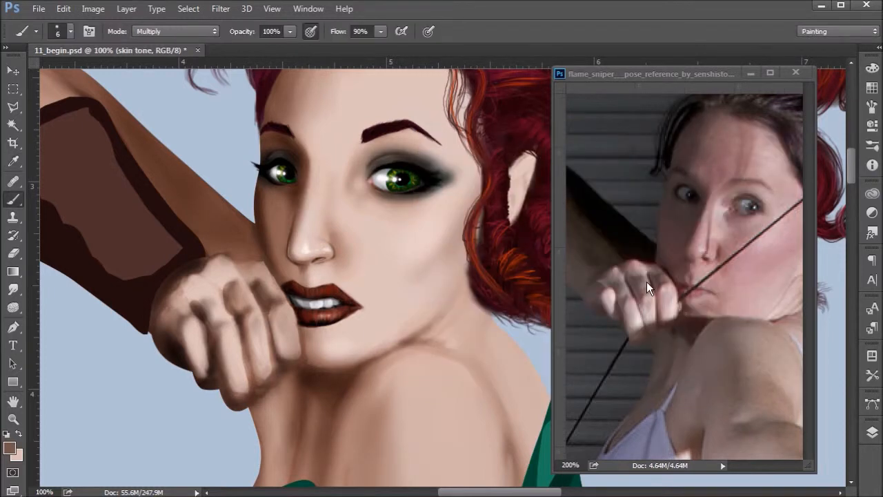
Step: Paint thin dark shadow lines along the gap between the two fingers nearest the mouth
{"action": "left_click_drag", "start_coordinate": [252, 285], "coordinate": [265, 315]}
{"action": "left_click_drag", "start_coordinate": [253, 285], "coordinate": [259, 301]}
{"action": "mouse_move", "coordinate": [273, 342]}
{"action": "left_mouse_down"}
{"action": "mouse_move", "coordinate": [282, 365]}
{"action": "mouse_move", "coordinate": [282, 357]}
{"action": "left_mouse_up"}
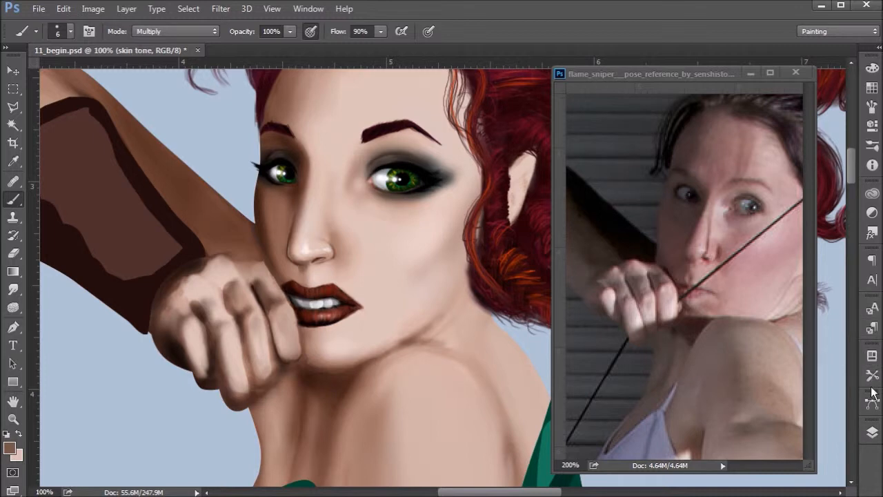
Step: Show the pencils group with its bow, gear and main sketch layers to check the hand against the sketch, and hide the group again
{"action": "left_click", "coordinate": [872, 432]}
{"action": "left_click", "coordinate": [702, 275]}
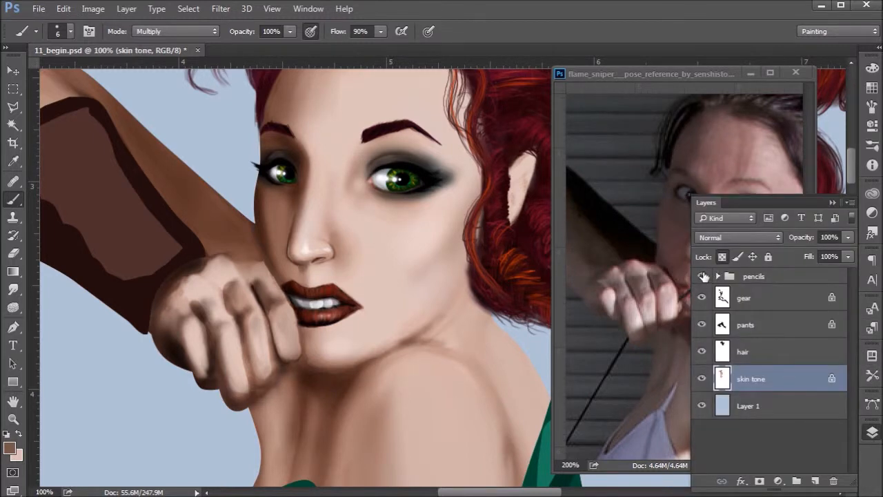
{"action": "left_click", "coordinate": [720, 276]}
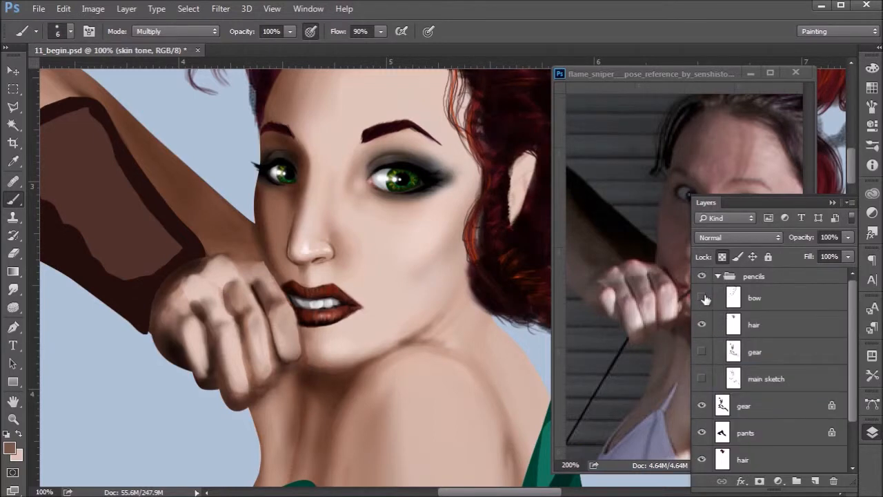
{"action": "left_click", "coordinate": [702, 351]}
{"action": "left_click", "coordinate": [701, 378]}
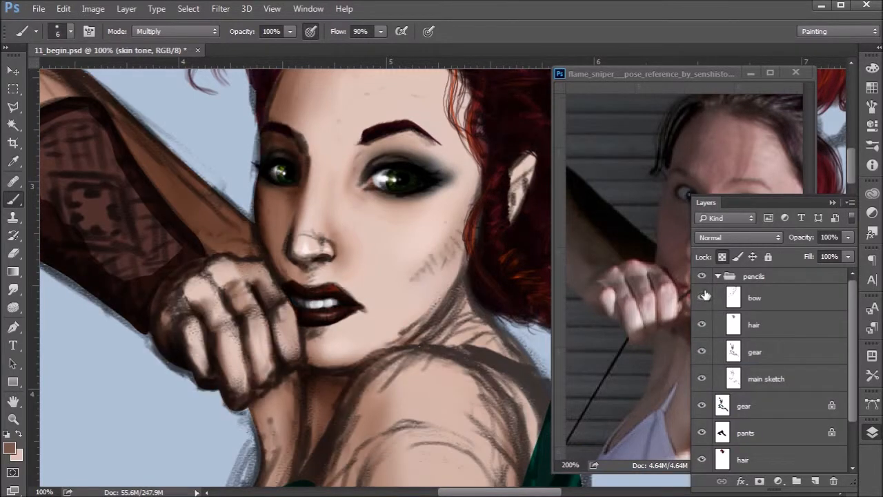
{"action": "left_click", "coordinate": [702, 297]}
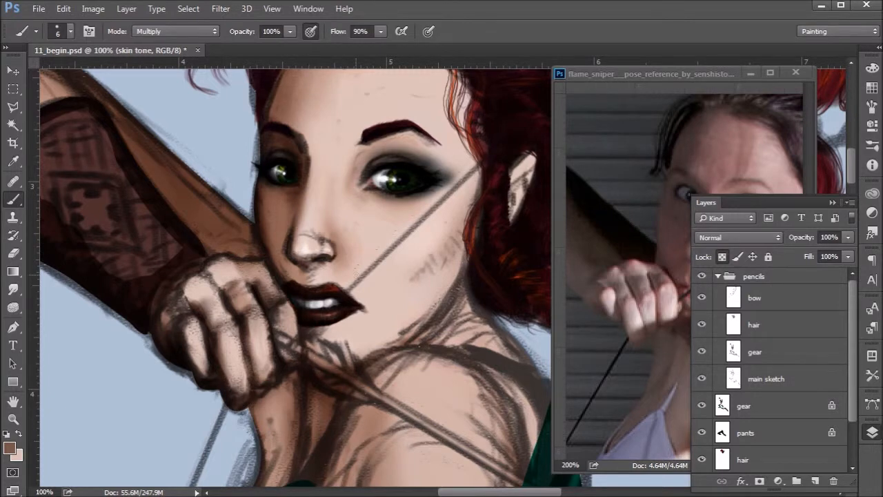
{"action": "left_click", "coordinate": [703, 277]}
{"action": "left_click", "coordinate": [718, 276]}
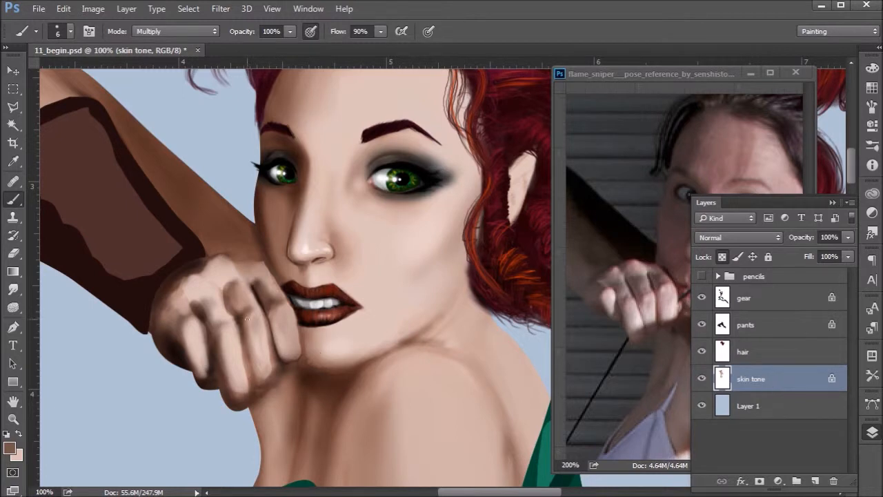
{"action": "left_click", "coordinate": [833, 202]}
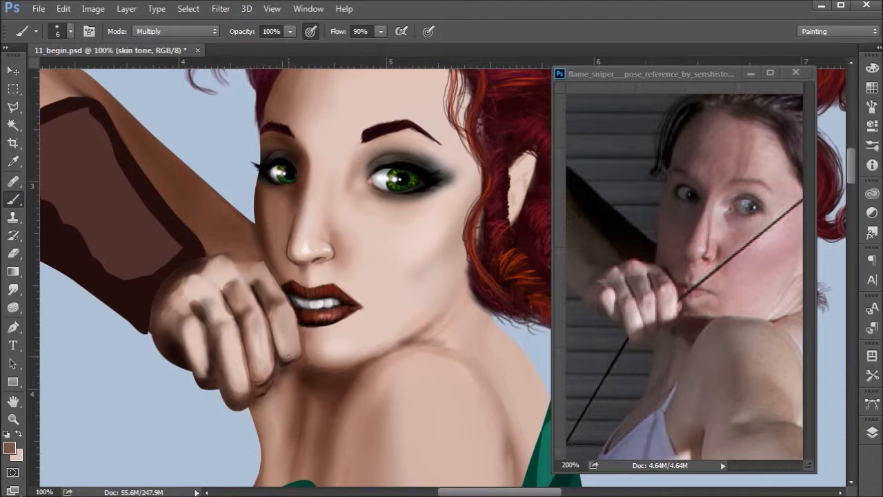
Step: Darken the undersides and lower contours of the fingertips with thin brown strokes
{"action": "left_click_drag", "start_coordinate": [280, 358], "coordinate": [298, 345]}
{"action": "mouse_move", "coordinate": [300, 338]}
{"action": "left_mouse_down"}
{"action": "mouse_move", "coordinate": [279, 359]}
{"action": "mouse_move", "coordinate": [291, 351]}
{"action": "left_mouse_up"}
{"action": "mouse_move", "coordinate": [279, 361]}
{"action": "left_mouse_down"}
{"action": "mouse_move", "coordinate": [289, 359]}
{"action": "mouse_move", "coordinate": [259, 393]}
{"action": "mouse_move", "coordinate": [265, 388]}
{"action": "left_mouse_up"}
{"action": "mouse_move", "coordinate": [224, 386]}
{"action": "left_mouse_down"}
{"action": "mouse_move", "coordinate": [252, 390]}
{"action": "mouse_move", "coordinate": [246, 396]}
{"action": "mouse_move", "coordinate": [252, 384]}
{"action": "left_mouse_up"}
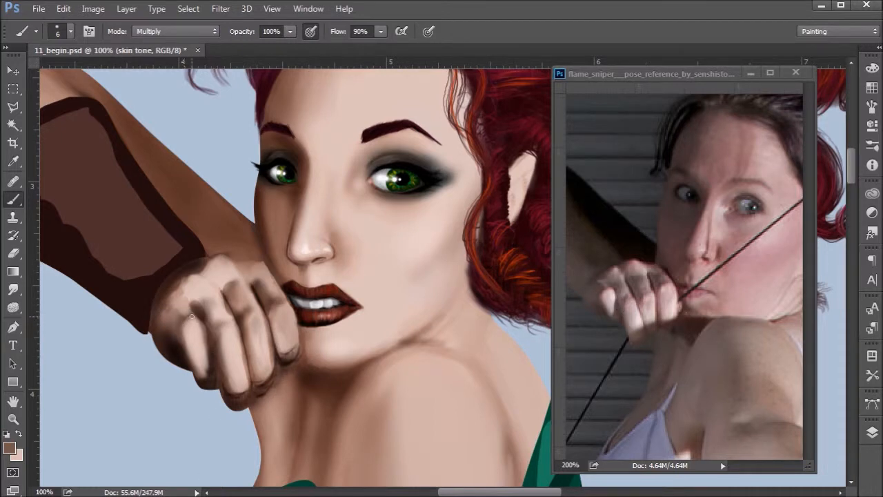
Step: Zoom in to 200% and draw curved skin creases over the middle joint of the longest finger
{"action": "left_click_drag", "start_coordinate": [200, 317], "coordinate": [208, 337]}
{"action": "left_click_drag", "start_coordinate": [218, 322], "coordinate": [211, 331]}
{"action": "key", "text": "ctrl+plus"}
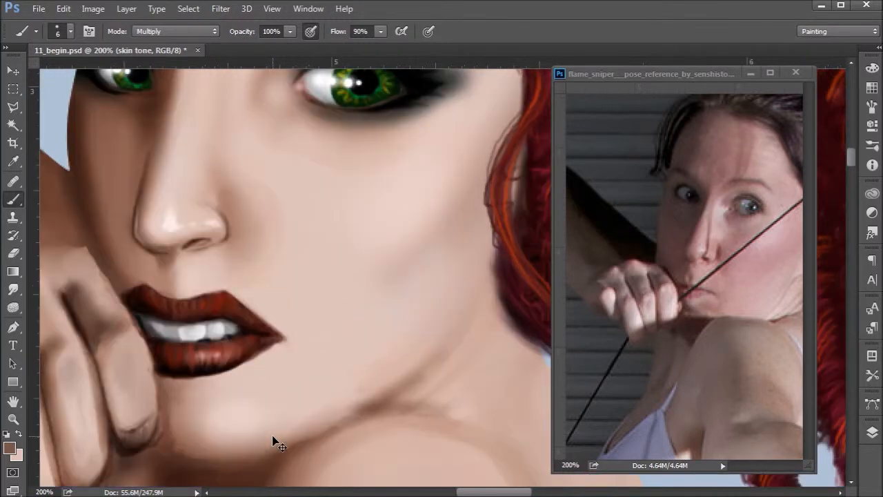
{"action": "left_click_drag", "start_coordinate": [258, 331], "coordinate": [386, 291]}
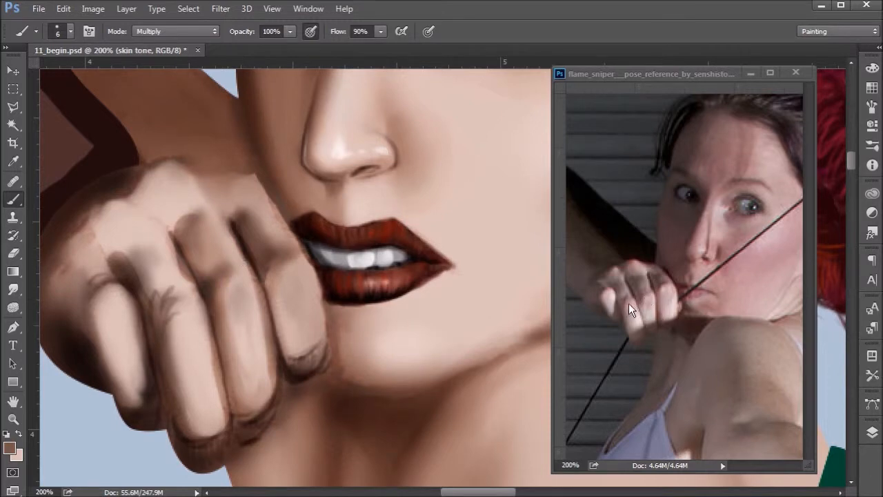
{"action": "mouse_move", "coordinate": [160, 299]}
{"action": "left_mouse_down"}
{"action": "mouse_move", "coordinate": [171, 289]}
{"action": "mouse_move", "coordinate": [160, 301]}
{"action": "left_mouse_up"}
{"action": "left_click_drag", "start_coordinate": [159, 307], "coordinate": [170, 324]}
{"action": "mouse_move", "coordinate": [193, 291]}
{"action": "left_mouse_down"}
{"action": "mouse_move", "coordinate": [209, 315]}
{"action": "mouse_move", "coordinate": [189, 290]}
{"action": "left_mouse_up"}
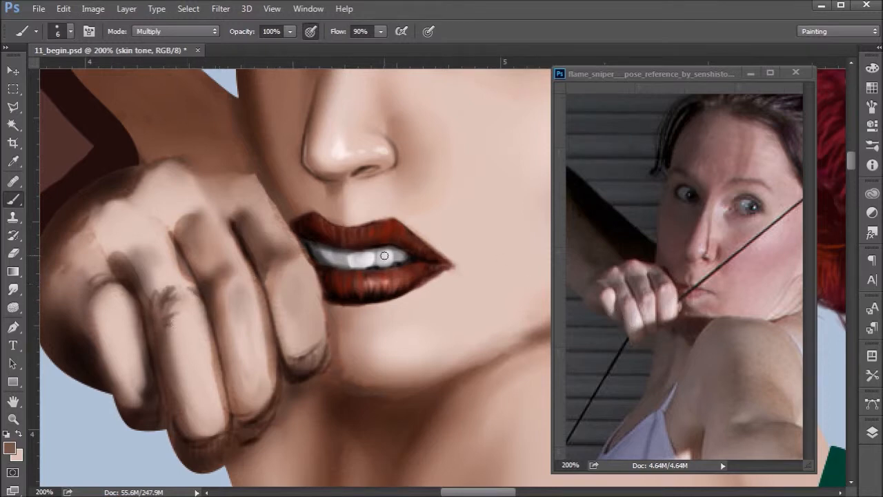
{"action": "left_click_drag", "start_coordinate": [187, 287], "coordinate": [168, 292]}
Step: Add dark creases and contour lines to the joints and sides of the two fingers nearest the mouth
{"action": "left_click_drag", "start_coordinate": [244, 291], "coordinate": [230, 314]}
{"action": "left_click_drag", "start_coordinate": [244, 267], "coordinate": [231, 273]}
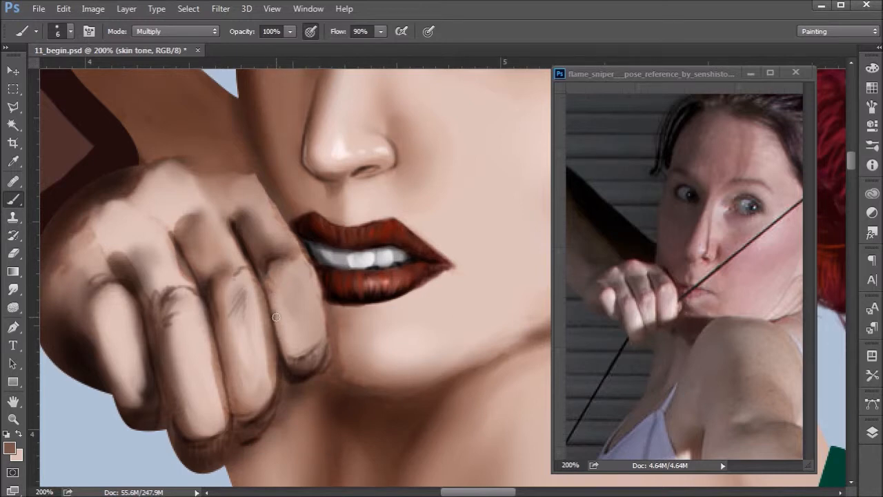
{"action": "left_click_drag", "start_coordinate": [281, 340], "coordinate": [294, 356]}
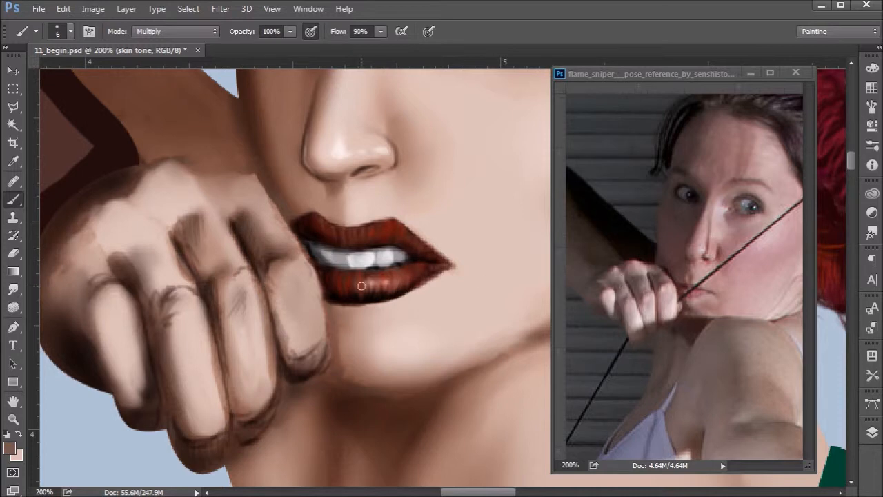
Step: Deepen the hollow between the knuckles with fine hatching and outline the side of the finger farthest from the mouth
{"action": "mouse_move", "coordinate": [129, 246]}
{"action": "left_mouse_down"}
{"action": "mouse_move", "coordinate": [138, 260]}
{"action": "mouse_move", "coordinate": [122, 255]}
{"action": "mouse_move", "coordinate": [141, 277]}
{"action": "mouse_move", "coordinate": [143, 245]}
{"action": "left_mouse_up"}
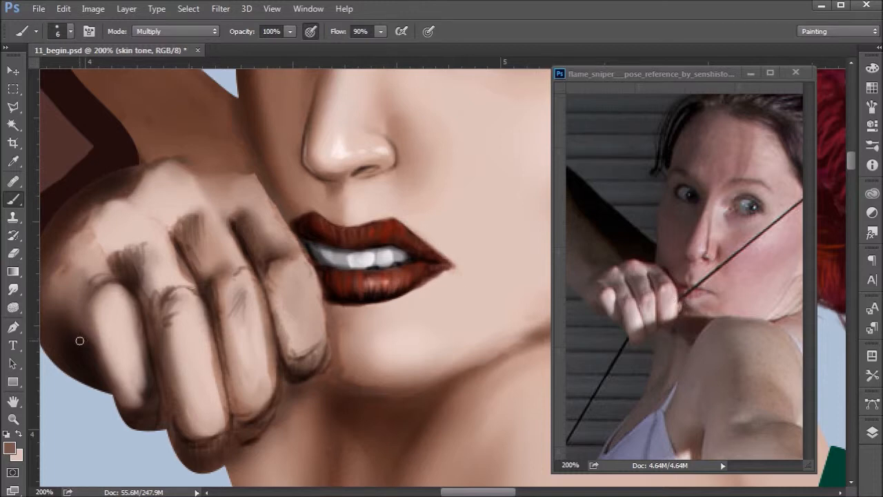
{"action": "left_click_drag", "start_coordinate": [89, 314], "coordinate": [97, 347]}
{"action": "left_click_drag", "start_coordinate": [88, 297], "coordinate": [90, 329]}
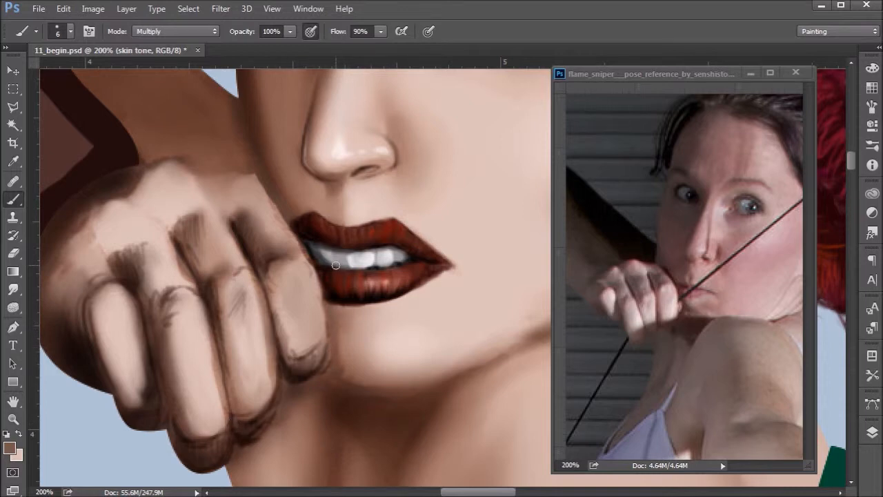
Step: Set the brush blend mode to Lighten and pick pale skin tone eedcd5 as the foreground colour, starting from a sample of the hand
{"action": "left_click", "coordinate": [162, 30]}
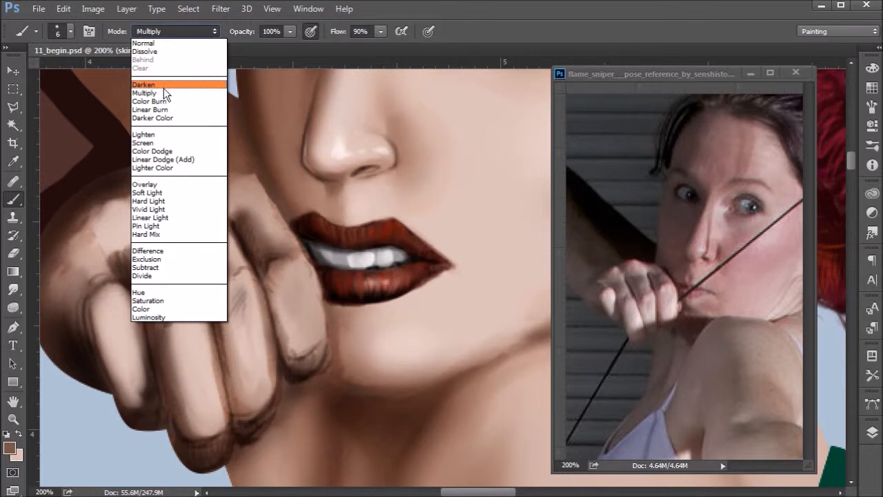
{"action": "left_click", "coordinate": [160, 133]}
{"action": "left_click", "coordinate": [10, 448]}
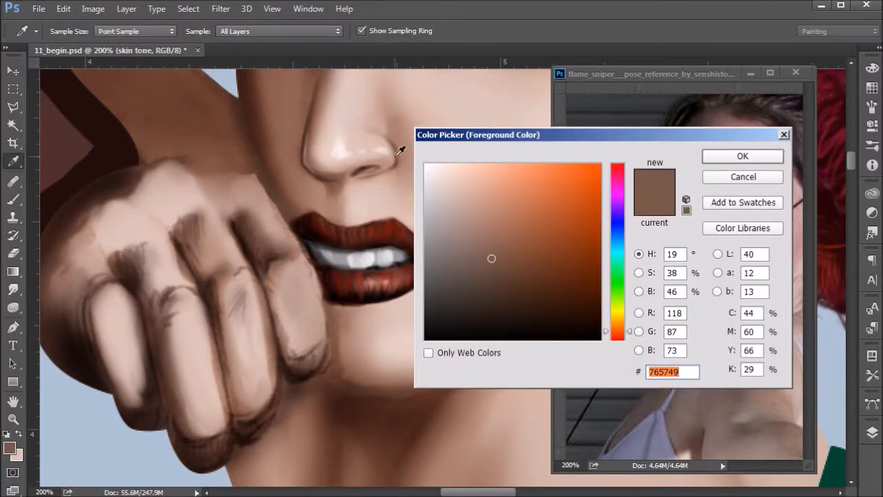
{"action": "left_click", "coordinate": [149, 200]}
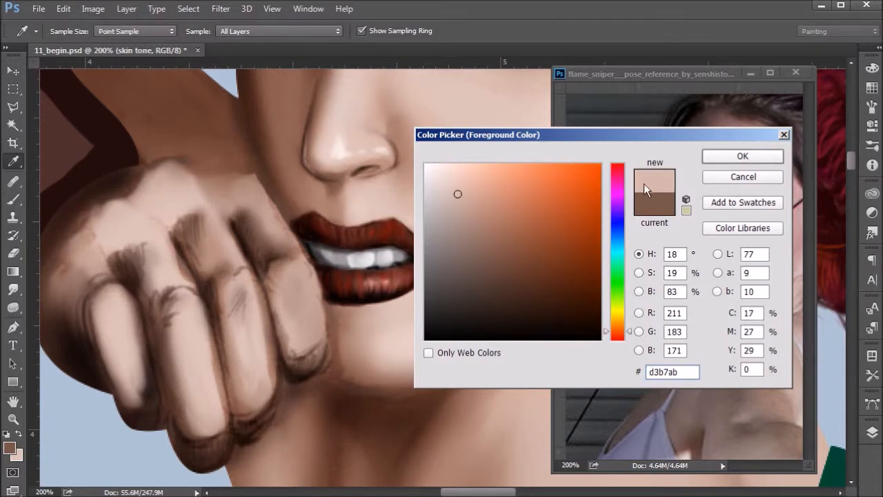
{"action": "left_click_drag", "start_coordinate": [457, 194], "coordinate": [443, 175]}
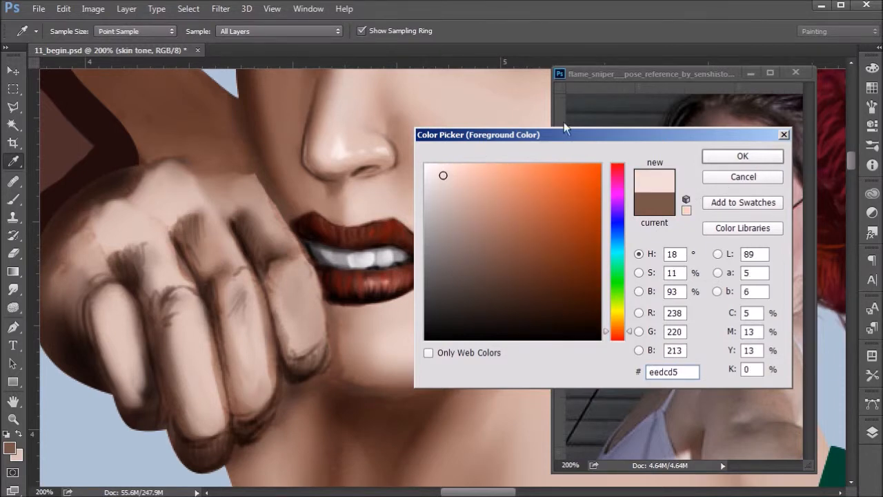
{"action": "left_click", "coordinate": [764, 158]}
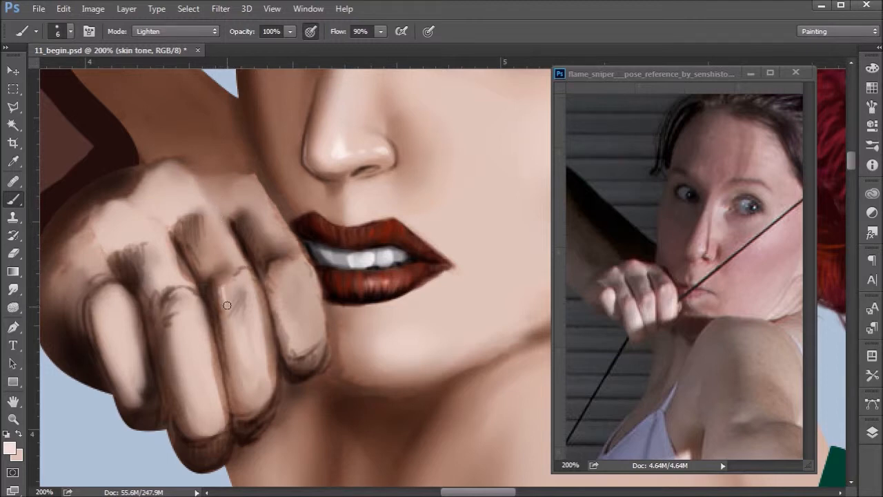
Step: Paint pale highlights on the joints and along the edges of the two fingers nearest the mouth
{"action": "mouse_move", "coordinate": [224, 294]}
{"action": "left_mouse_down"}
{"action": "mouse_move", "coordinate": [228, 315]}
{"action": "mouse_move", "coordinate": [225, 294]}
{"action": "left_mouse_up"}
{"action": "left_click_drag", "start_coordinate": [275, 275], "coordinate": [284, 290]}
{"action": "mouse_move", "coordinate": [301, 262]}
{"action": "left_mouse_down"}
{"action": "mouse_move", "coordinate": [323, 316]}
{"action": "mouse_move", "coordinate": [317, 341]}
{"action": "mouse_move", "coordinate": [311, 267]}
{"action": "left_mouse_up"}
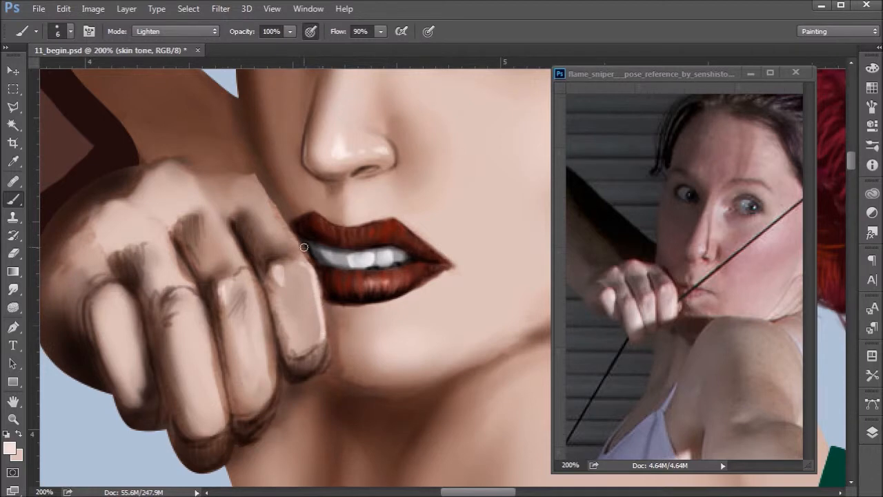
{"action": "mouse_move", "coordinate": [304, 259]}
{"action": "left_mouse_down"}
{"action": "mouse_move", "coordinate": [232, 142]}
{"action": "mouse_move", "coordinate": [256, 183]}
{"action": "left_mouse_up"}
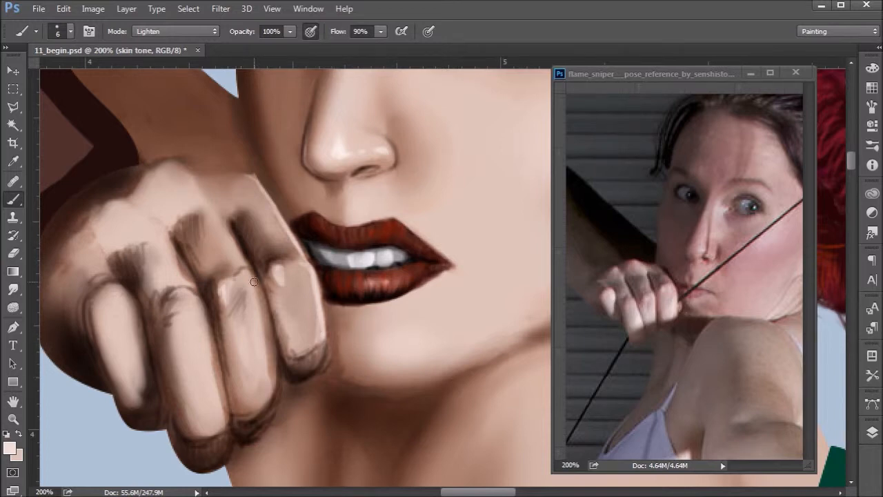
{"action": "mouse_move", "coordinate": [247, 272]}
{"action": "left_mouse_down"}
{"action": "mouse_move", "coordinate": [263, 318]}
{"action": "mouse_move", "coordinate": [256, 281]}
{"action": "mouse_move", "coordinate": [272, 384]}
{"action": "mouse_move", "coordinate": [265, 338]}
{"action": "left_mouse_up"}
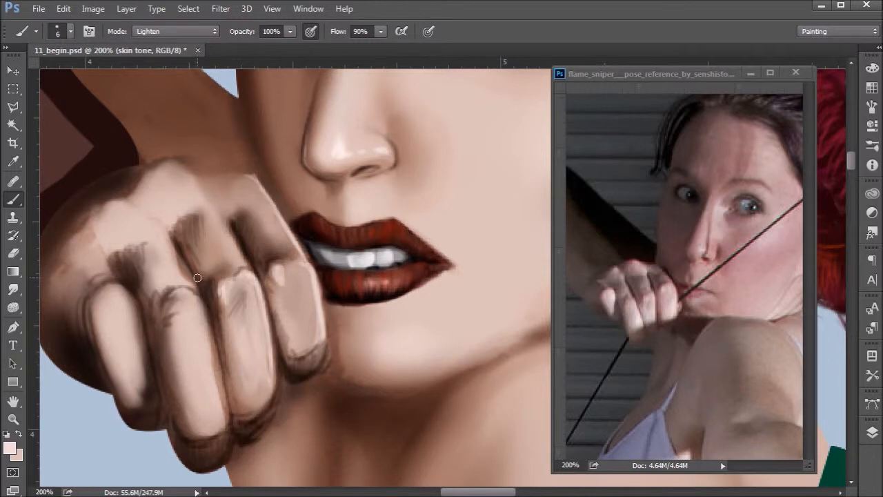
Step: Highlight the joint and side of the longest finger and the edges of the upper finger segments beside the hollows
{"action": "mouse_move", "coordinate": [189, 296]}
{"action": "left_mouse_down"}
{"action": "mouse_move", "coordinate": [182, 325]}
{"action": "mouse_move", "coordinate": [174, 304]}
{"action": "mouse_move", "coordinate": [220, 305]}
{"action": "mouse_move", "coordinate": [199, 298]}
{"action": "mouse_move", "coordinate": [216, 386]}
{"action": "left_mouse_up"}
{"action": "left_click_drag", "start_coordinate": [208, 334], "coordinate": [225, 439]}
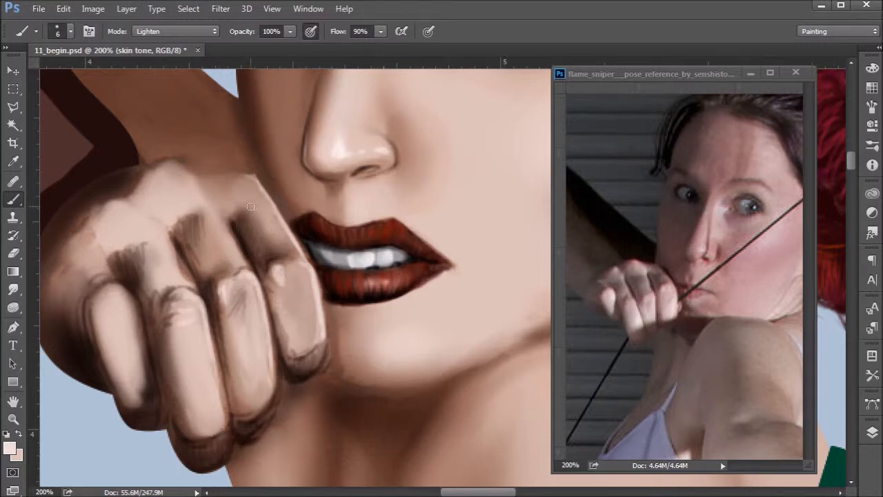
{"action": "left_click_drag", "start_coordinate": [234, 244], "coordinate": [212, 204]}
{"action": "left_click_drag", "start_coordinate": [242, 258], "coordinate": [224, 227]}
{"action": "left_click_drag", "start_coordinate": [166, 220], "coordinate": [183, 268]}
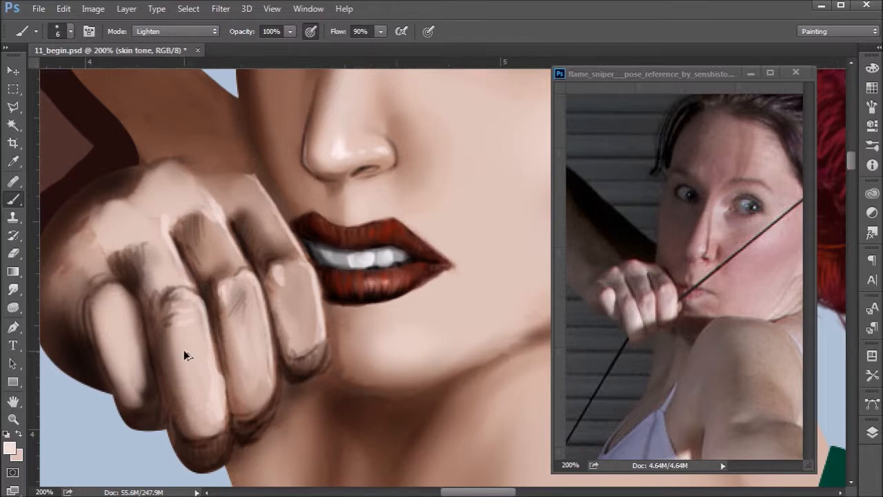
Step: Undo the last stroke, repaint the highlight along the longest finger's edge, and highlight the finger farthest from the mouth
{"action": "key", "text": "ctrl+z"}
{"action": "left_click_drag", "start_coordinate": [222, 424], "coordinate": [213, 359]}
{"action": "mouse_move", "coordinate": [221, 412]}
{"action": "left_mouse_down"}
{"action": "mouse_move", "coordinate": [215, 418]}
{"action": "mouse_move", "coordinate": [212, 371]}
{"action": "left_mouse_up"}
{"action": "mouse_move", "coordinate": [108, 296]}
{"action": "left_mouse_down"}
{"action": "mouse_move", "coordinate": [121, 311]}
{"action": "mouse_move", "coordinate": [134, 307]}
{"action": "mouse_move", "coordinate": [144, 354]}
{"action": "left_mouse_up"}
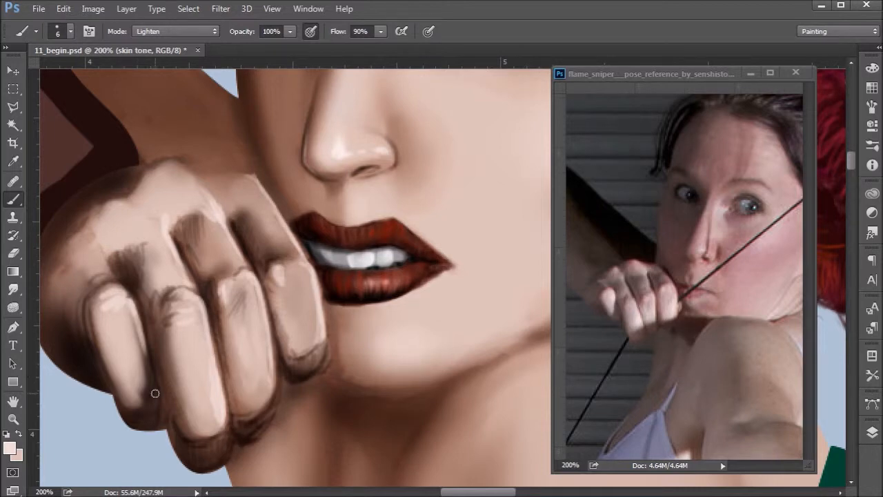
{"action": "mouse_move", "coordinate": [135, 299]}
{"action": "left_mouse_down"}
{"action": "mouse_move", "coordinate": [142, 381]}
{"action": "mouse_move", "coordinate": [131, 305]}
{"action": "mouse_move", "coordinate": [141, 391]}
{"action": "mouse_move", "coordinate": [130, 323]}
{"action": "mouse_move", "coordinate": [138, 372]}
{"action": "mouse_move", "coordinate": [127, 394]}
{"action": "left_mouse_up"}
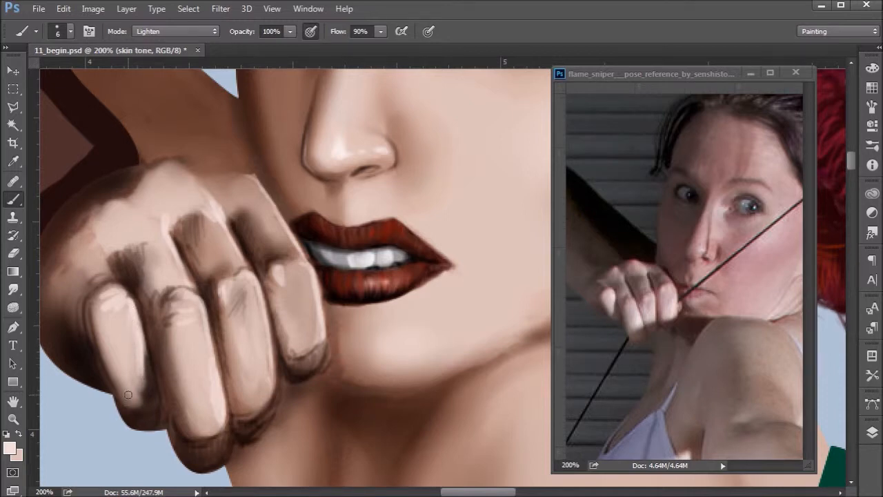
Step: Paint pale highlights across the tops of the knuckles on the back of the hand
{"action": "left_click_drag", "start_coordinate": [83, 254], "coordinate": [97, 276]}
{"action": "left_click_drag", "start_coordinate": [130, 208], "coordinate": [105, 219]}
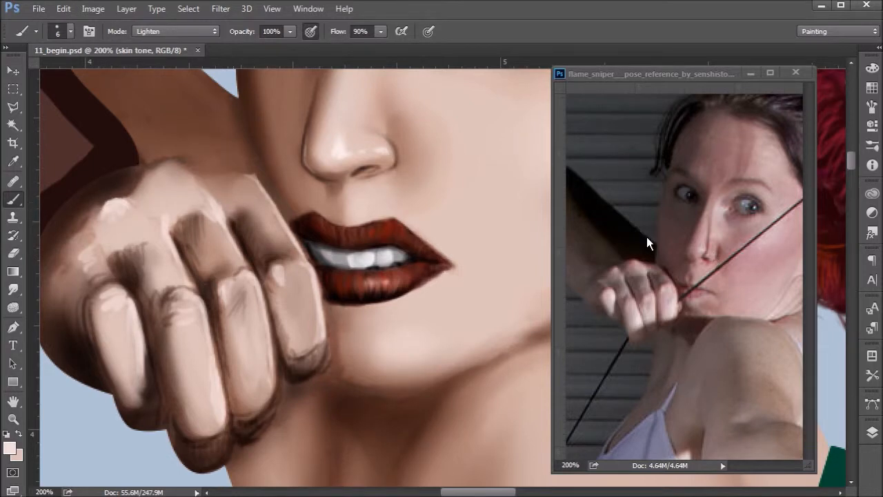
{"action": "mouse_move", "coordinate": [141, 184]}
{"action": "left_mouse_down"}
{"action": "mouse_move", "coordinate": [164, 164]}
{"action": "mouse_move", "coordinate": [188, 175]}
{"action": "left_mouse_up"}
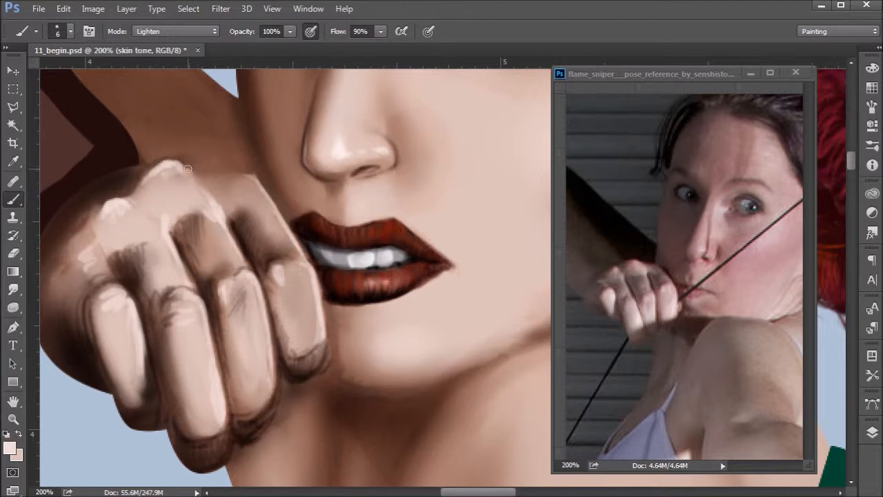
{"action": "left_click_drag", "start_coordinate": [210, 182], "coordinate": [247, 176]}
Step: Load the super soft brush preset and set its blend mode to Darken
{"action": "left_click", "coordinate": [36, 31]}
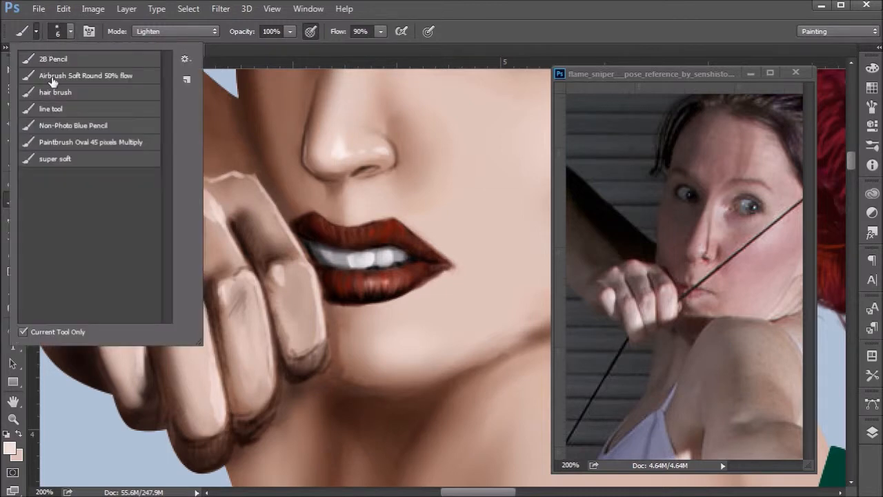
{"action": "double_click", "coordinate": [62, 160]}
{"action": "left_click", "coordinate": [162, 31]}
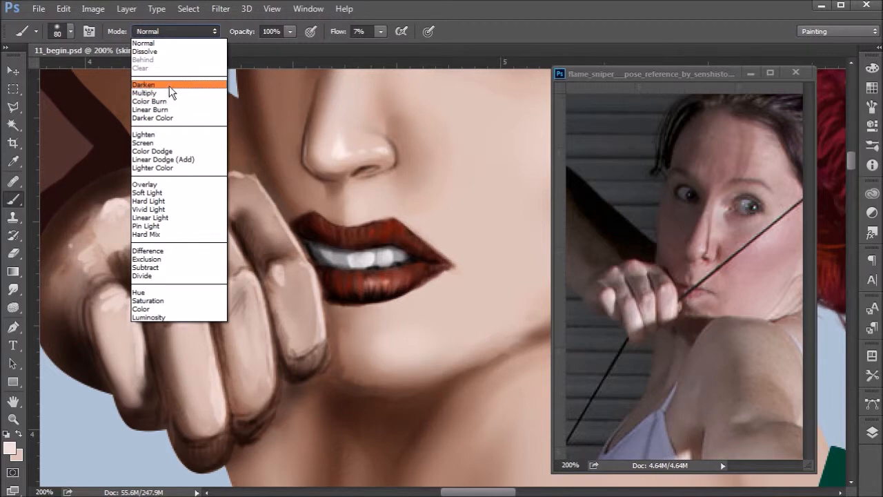
{"action": "left_click", "coordinate": [169, 85]}
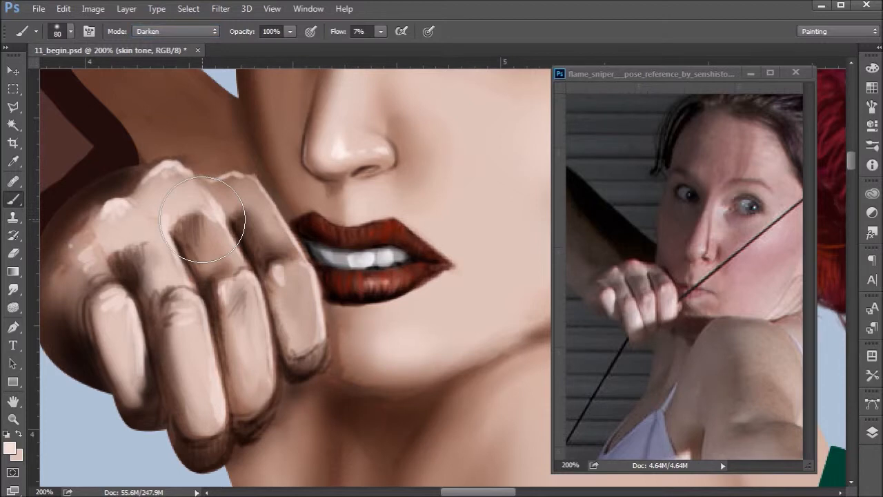
Step: Reduce the brush size to 40 and set the foreground colour to the light pink f9c5c5
{"action": "key", "text": "bracketleft"}
{"action": "key", "text": "bracketleft"}
{"action": "key", "text": "bracketleft"}
{"action": "key", "text": "bracketleft"}
{"action": "left_click", "coordinate": [9, 448]}
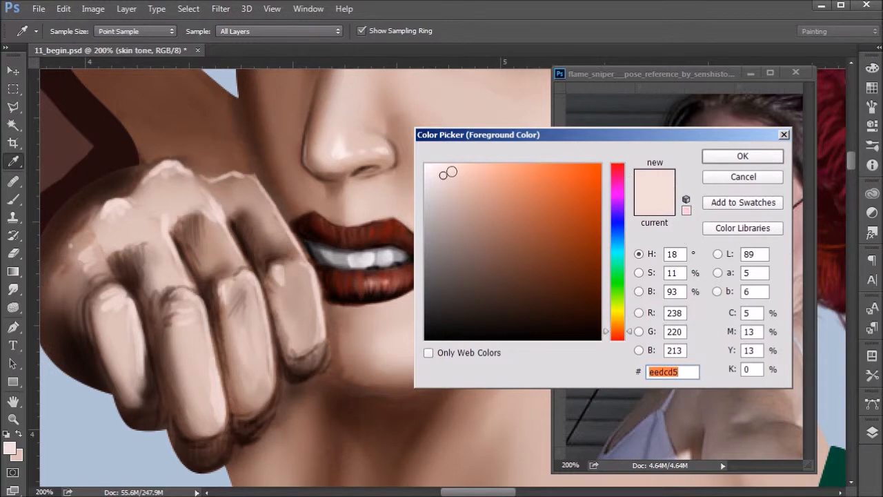
{"action": "type", "text": "ffcccc"}
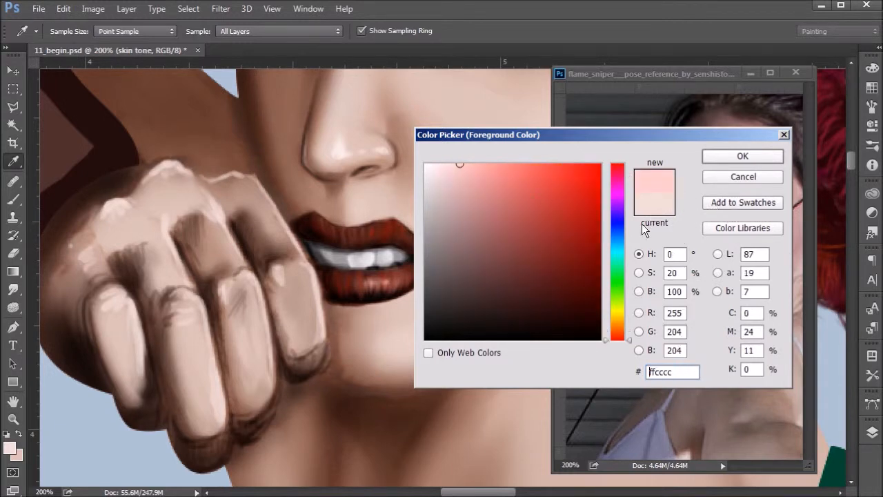
{"action": "left_click", "coordinate": [460, 168]}
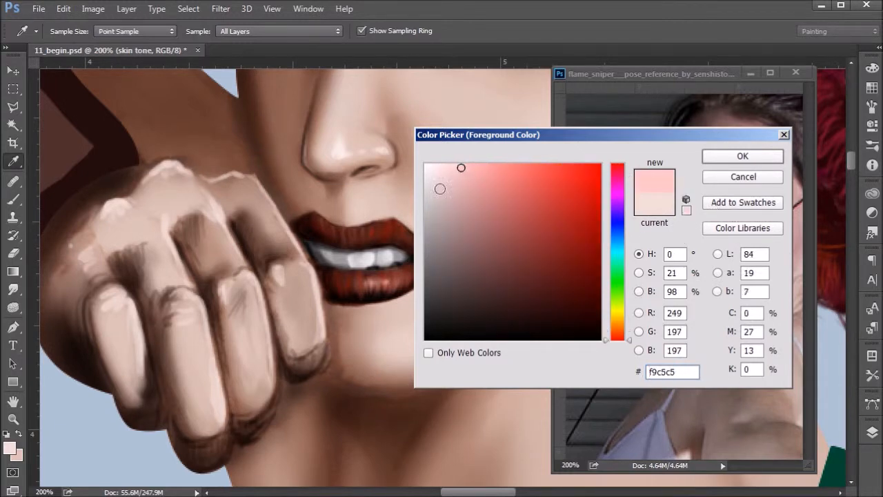
{"action": "left_click", "coordinate": [742, 156]}
{"action": "key", "text": "b"}
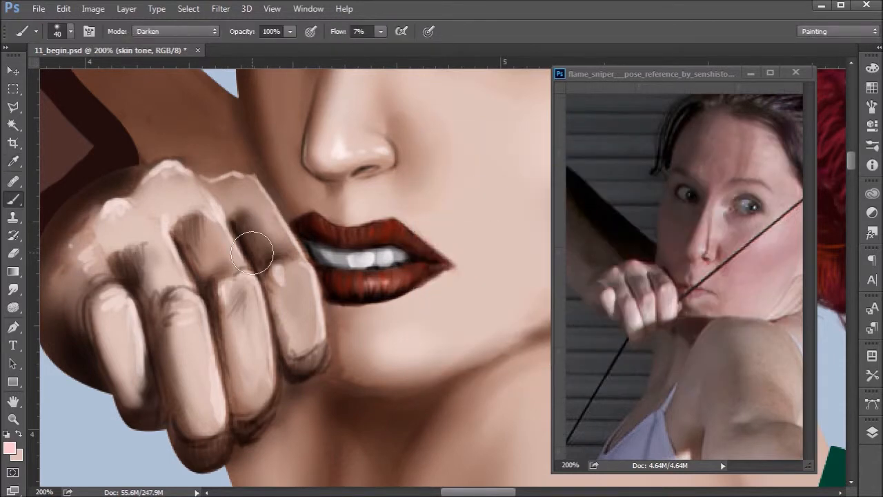
Step: Switch the brush to Multiply and tint the highest knuckle and the finger joints with soft pink
{"action": "mouse_move", "coordinate": [172, 182]}
{"action": "left_mouse_down"}
{"action": "mouse_move", "coordinate": [171, 214]}
{"action": "mouse_move", "coordinate": [181, 185]}
{"action": "mouse_move", "coordinate": [155, 228]}
{"action": "mouse_move", "coordinate": [174, 183]}
{"action": "mouse_move", "coordinate": [197, 180]}
{"action": "mouse_move", "coordinate": [161, 176]}
{"action": "mouse_move", "coordinate": [176, 189]}
{"action": "mouse_move", "coordinate": [167, 201]}
{"action": "mouse_move", "coordinate": [183, 174]}
{"action": "mouse_move", "coordinate": [161, 185]}
{"action": "left_mouse_up"}
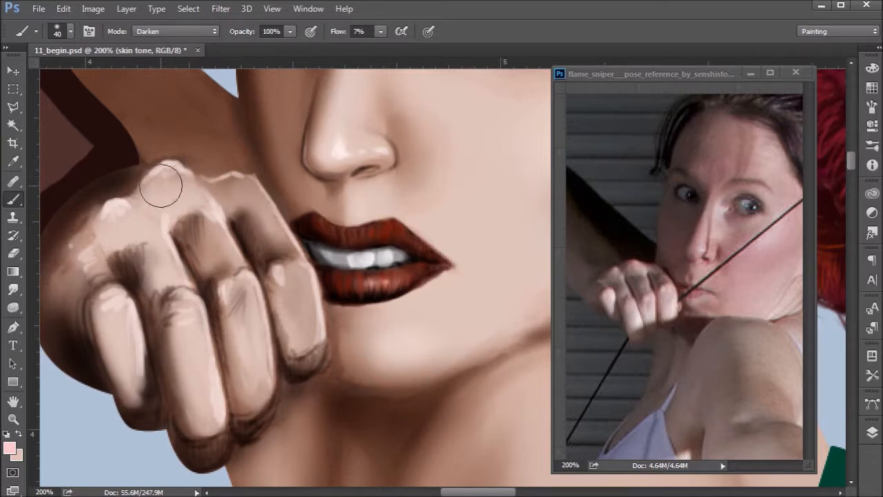
{"action": "left_click", "coordinate": [171, 31]}
{"action": "left_click", "coordinate": [172, 92]}
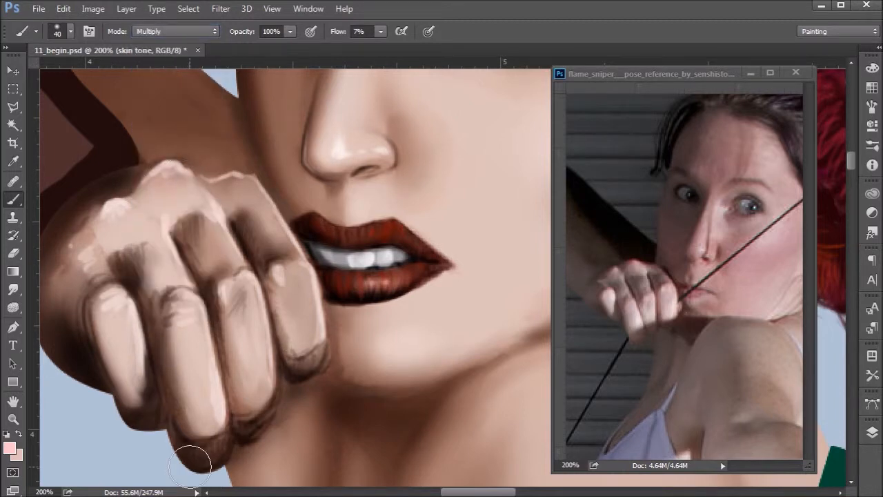
{"action": "mouse_move", "coordinate": [293, 296]}
{"action": "left_mouse_down"}
{"action": "mouse_move", "coordinate": [291, 277]}
{"action": "mouse_move", "coordinate": [294, 290]}
{"action": "left_mouse_up"}
{"action": "mouse_move", "coordinate": [209, 260]}
{"action": "left_mouse_down"}
{"action": "mouse_move", "coordinate": [228, 276]}
{"action": "mouse_move", "coordinate": [240, 331]}
{"action": "mouse_move", "coordinate": [230, 282]}
{"action": "mouse_move", "coordinate": [257, 345]}
{"action": "mouse_move", "coordinate": [240, 284]}
{"action": "mouse_move", "coordinate": [262, 333]}
{"action": "mouse_move", "coordinate": [190, 285]}
{"action": "mouse_move", "coordinate": [170, 302]}
{"action": "mouse_move", "coordinate": [192, 348]}
{"action": "mouse_move", "coordinate": [223, 358]}
{"action": "mouse_move", "coordinate": [188, 358]}
{"action": "left_mouse_up"}
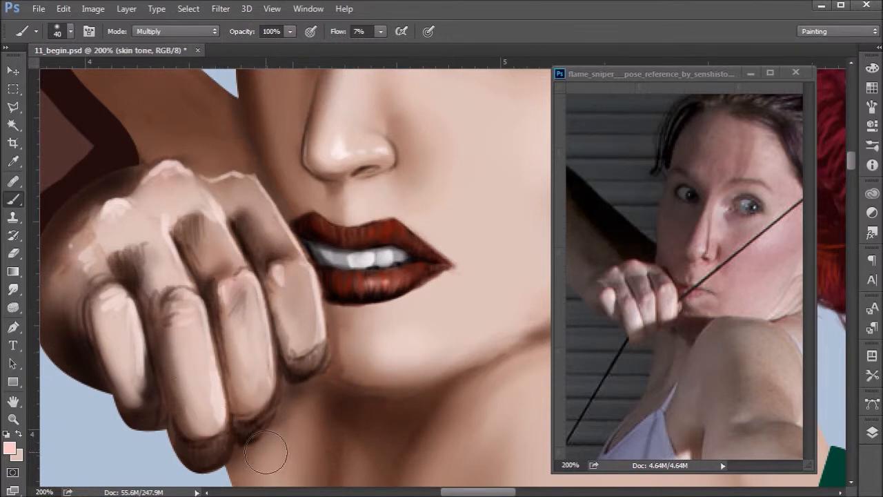
{"action": "mouse_move", "coordinate": [123, 274]}
{"action": "left_mouse_down"}
{"action": "mouse_move", "coordinate": [99, 320]}
{"action": "mouse_move", "coordinate": [122, 324]}
{"action": "left_mouse_up"}
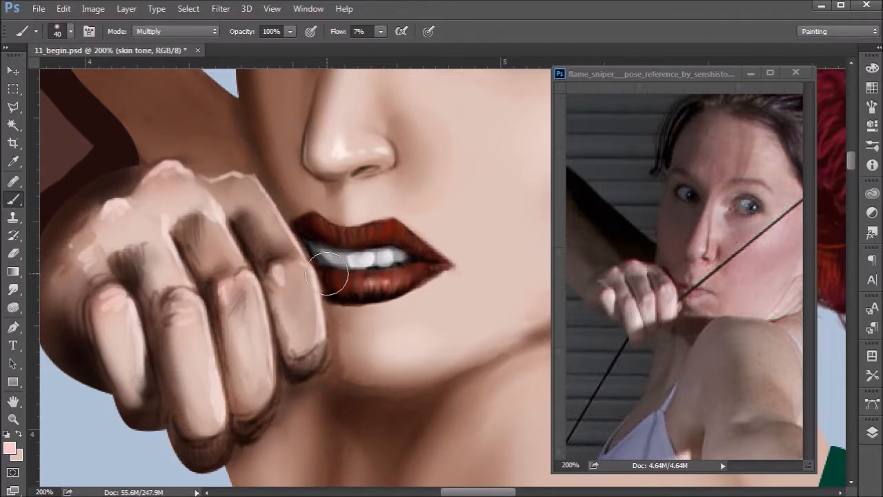
Step: Switch to the Mixer Brush and load it with the skin tone dbc1b4, based on a sample from the longest finger
{"action": "right_click", "coordinate": [13, 200]}
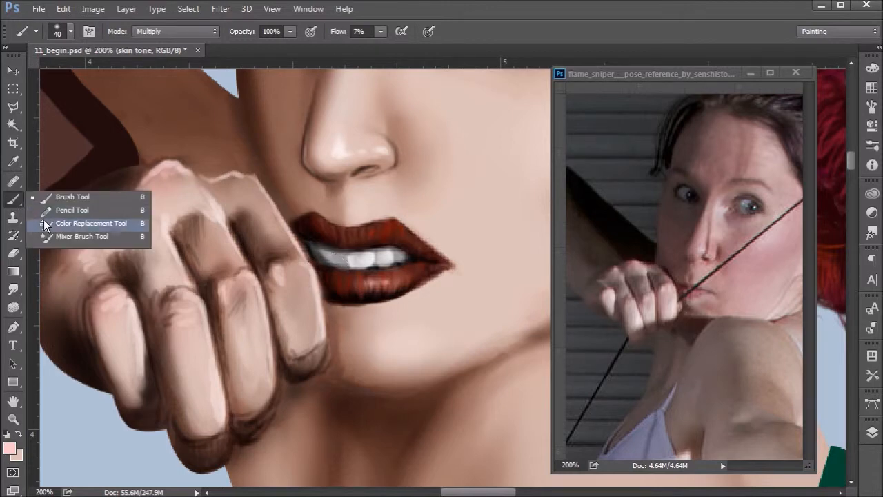
{"action": "left_click", "coordinate": [69, 242]}
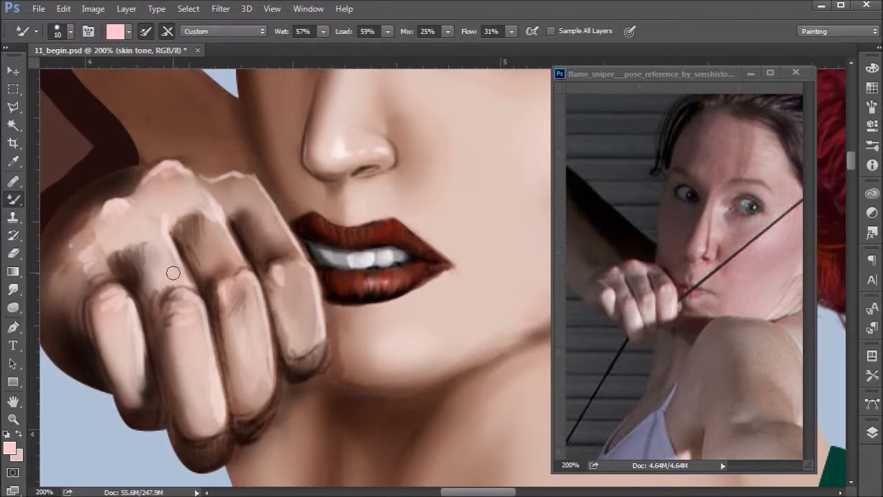
{"action": "left_click", "coordinate": [117, 31]}
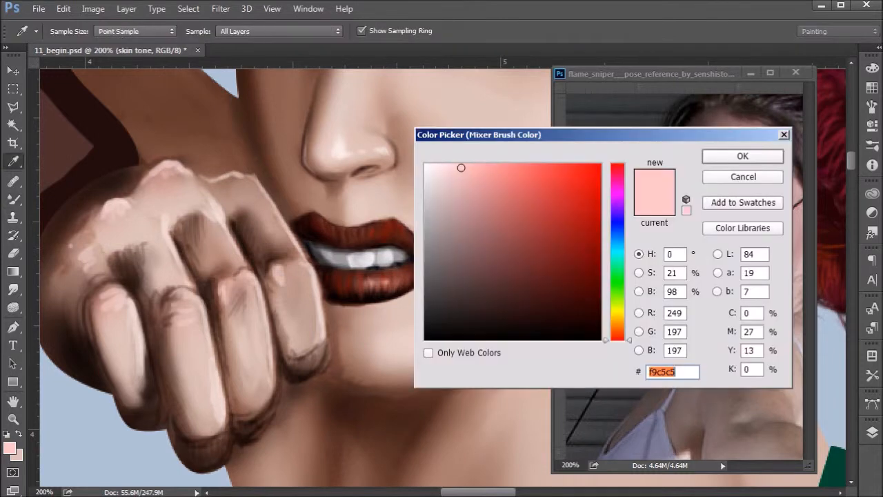
{"action": "left_click", "coordinate": [198, 358]}
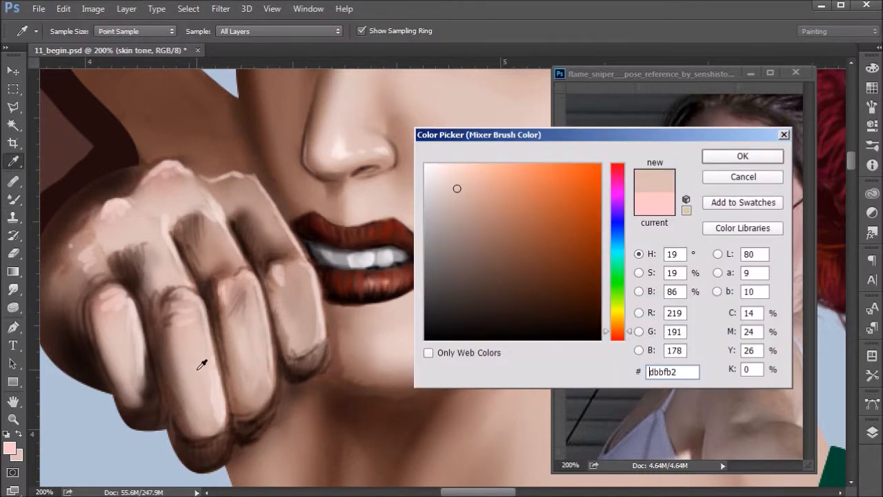
{"action": "left_click_drag", "start_coordinate": [457, 189], "coordinate": [456, 186]}
{"action": "left_click", "coordinate": [748, 156]}
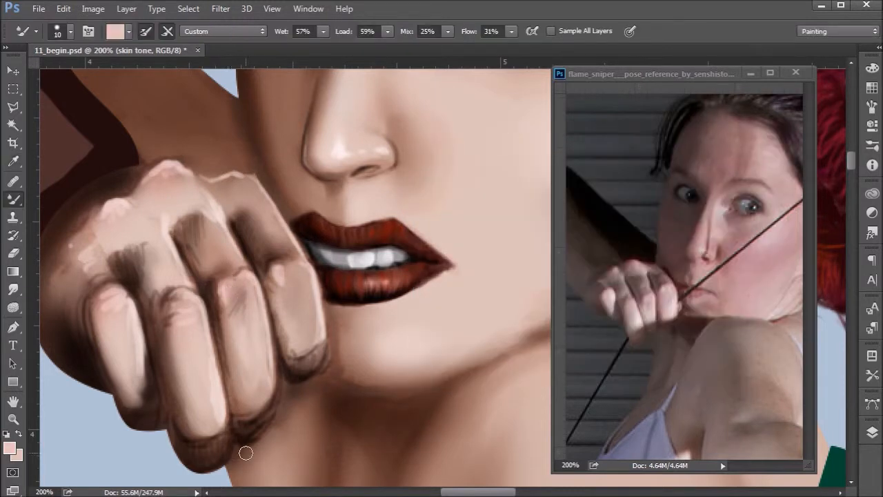
Step: Blend skin tone into the finger nearest the mouth, the highest knuckle and the dark hollow below it
{"action": "mouse_move", "coordinate": [289, 280]}
{"action": "left_mouse_down"}
{"action": "mouse_move", "coordinate": [295, 329]}
{"action": "mouse_move", "coordinate": [282, 296]}
{"action": "mouse_move", "coordinate": [293, 339]}
{"action": "mouse_move", "coordinate": [287, 336]}
{"action": "mouse_move", "coordinate": [311, 325]}
{"action": "left_mouse_up"}
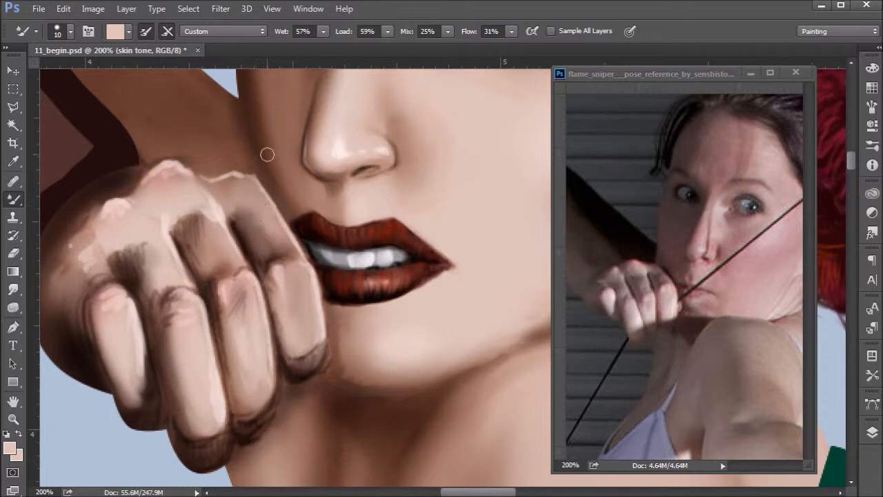
{"action": "mouse_move", "coordinate": [170, 178]}
{"action": "left_mouse_down"}
{"action": "mouse_move", "coordinate": [172, 171]}
{"action": "mouse_move", "coordinate": [152, 189]}
{"action": "left_mouse_up"}
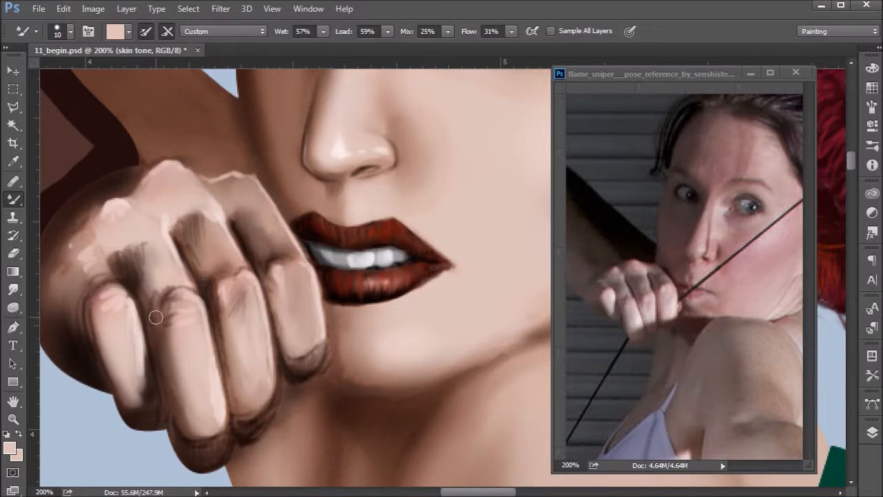
{"action": "mouse_move", "coordinate": [177, 222]}
{"action": "left_mouse_down"}
{"action": "mouse_move", "coordinate": [205, 223]}
{"action": "mouse_move", "coordinate": [205, 255]}
{"action": "left_mouse_up"}
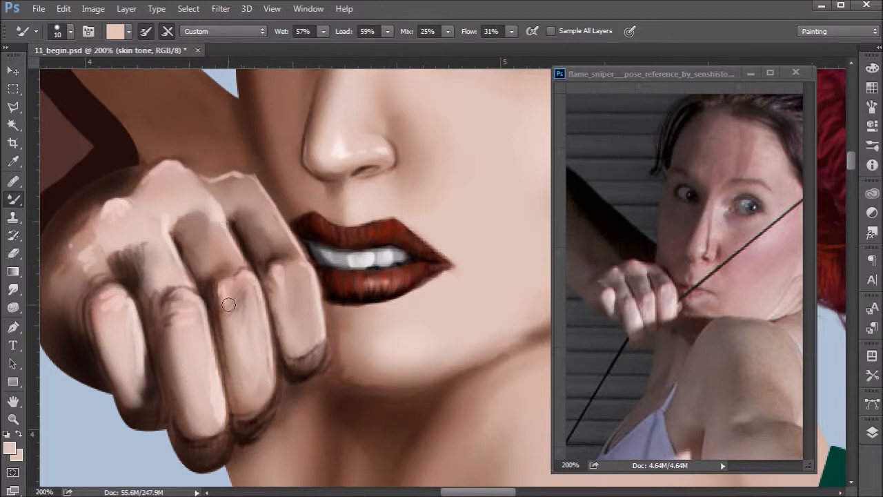
Step: Smooth the joint and length of the second finger from the mouth and soften the shadows under the two neighbouring fingertips
{"action": "mouse_move", "coordinate": [230, 290]}
{"action": "left_mouse_down"}
{"action": "mouse_move", "coordinate": [217, 272]}
{"action": "mouse_move", "coordinate": [214, 288]}
{"action": "mouse_move", "coordinate": [223, 291]}
{"action": "mouse_move", "coordinate": [217, 311]}
{"action": "mouse_move", "coordinate": [233, 330]}
{"action": "mouse_move", "coordinate": [239, 298]}
{"action": "left_mouse_up"}
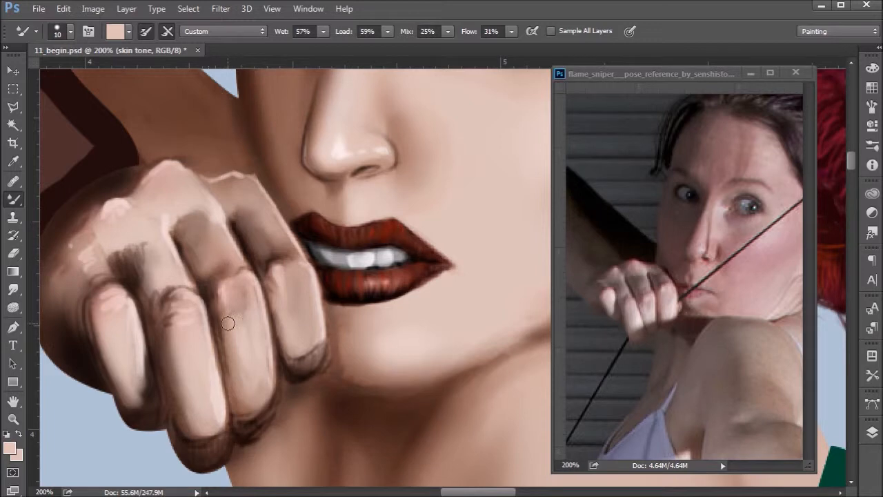
{"action": "mouse_move", "coordinate": [221, 318]}
{"action": "left_mouse_down"}
{"action": "mouse_move", "coordinate": [238, 393]}
{"action": "mouse_move", "coordinate": [233, 309]}
{"action": "mouse_move", "coordinate": [237, 331]}
{"action": "left_mouse_up"}
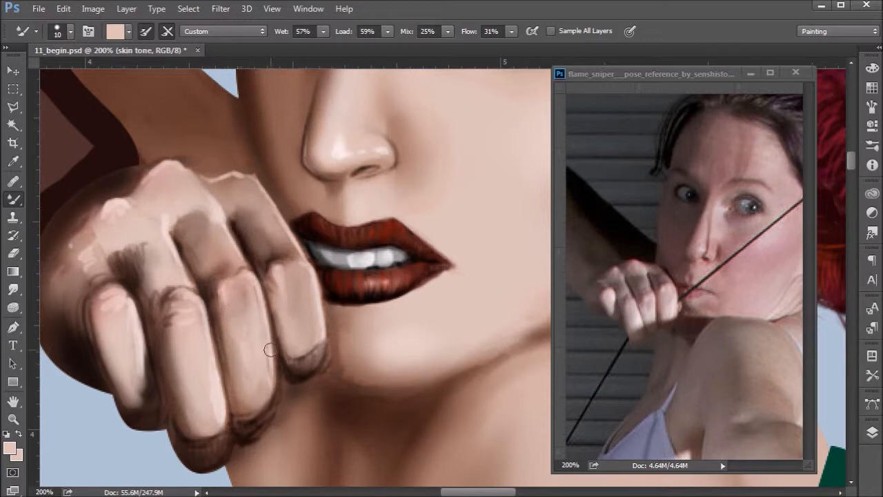
{"action": "mouse_move", "coordinate": [250, 297]}
{"action": "left_mouse_down"}
{"action": "mouse_move", "coordinate": [269, 372]}
{"action": "mouse_move", "coordinate": [254, 431]}
{"action": "mouse_move", "coordinate": [266, 413]}
{"action": "mouse_move", "coordinate": [249, 439]}
{"action": "mouse_move", "coordinate": [269, 415]}
{"action": "mouse_move", "coordinate": [248, 427]}
{"action": "mouse_move", "coordinate": [268, 415]}
{"action": "mouse_move", "coordinate": [246, 425]}
{"action": "left_mouse_up"}
{"action": "left_click_drag", "start_coordinate": [315, 356], "coordinate": [304, 370]}
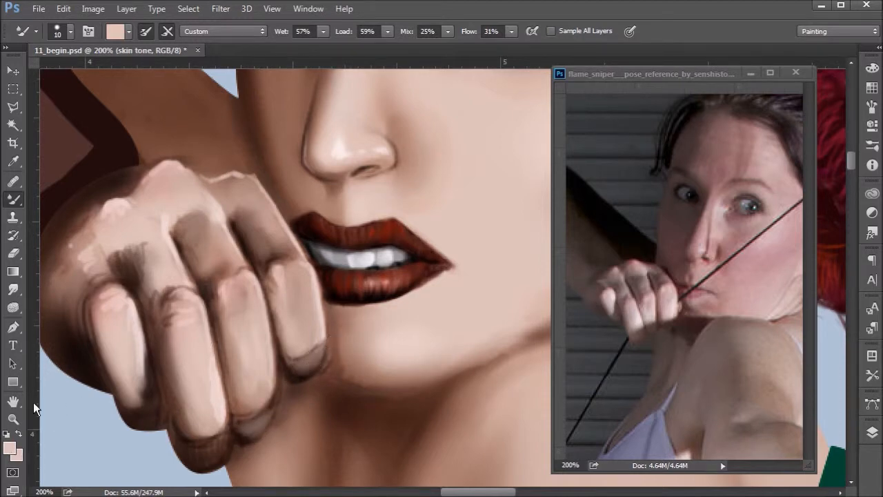
Step: Sample dark brown from the longest fingertip's shadow and blend it under the fingertips and along the gap beside the longest finger
{"action": "left_click", "coordinate": [8, 448]}
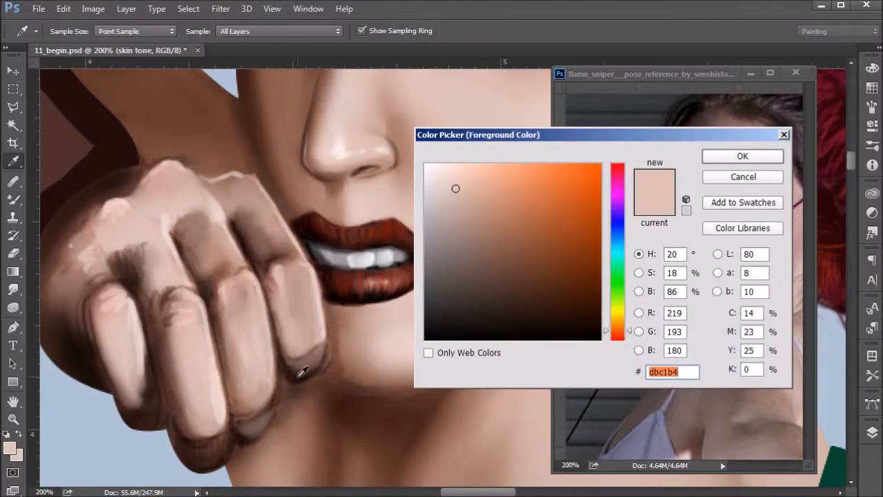
{"action": "left_click", "coordinate": [208, 447]}
{"action": "left_click", "coordinate": [741, 161]}
{"action": "mouse_move", "coordinate": [297, 366]}
{"action": "left_mouse_down"}
{"action": "mouse_move", "coordinate": [311, 362]}
{"action": "mouse_move", "coordinate": [308, 354]}
{"action": "left_mouse_up"}
{"action": "left_click_drag", "start_coordinate": [238, 430], "coordinate": [268, 414]}
{"action": "mouse_move", "coordinate": [194, 449]}
{"action": "left_mouse_down"}
{"action": "mouse_move", "coordinate": [228, 437]}
{"action": "mouse_move", "coordinate": [223, 454]}
{"action": "left_mouse_up"}
{"action": "left_click_drag", "start_coordinate": [235, 418], "coordinate": [276, 395]}
{"action": "mouse_move", "coordinate": [218, 335]}
{"action": "left_mouse_down"}
{"action": "mouse_move", "coordinate": [234, 417]}
{"action": "mouse_move", "coordinate": [217, 324]}
{"action": "mouse_move", "coordinate": [236, 412]}
{"action": "left_mouse_up"}
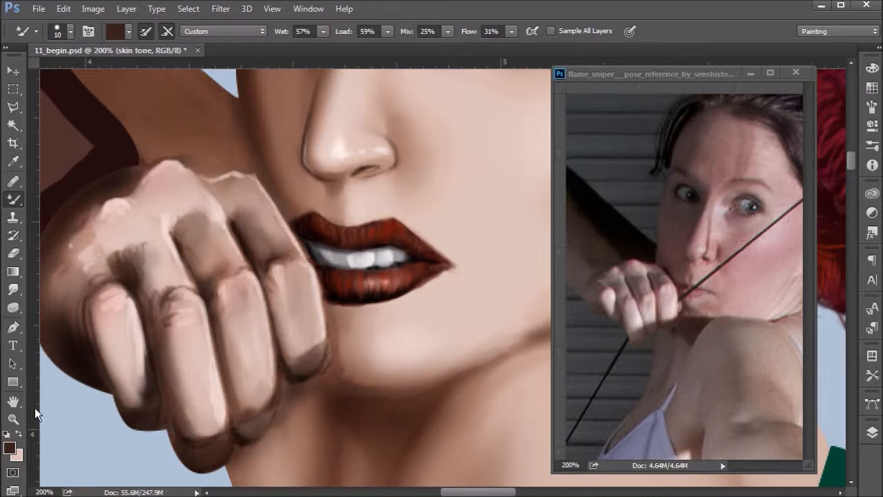
Step: Swap back to the skin tone and blend the creases on the longest finger's joint and the hollow above it
{"action": "left_click", "coordinate": [19, 433]}
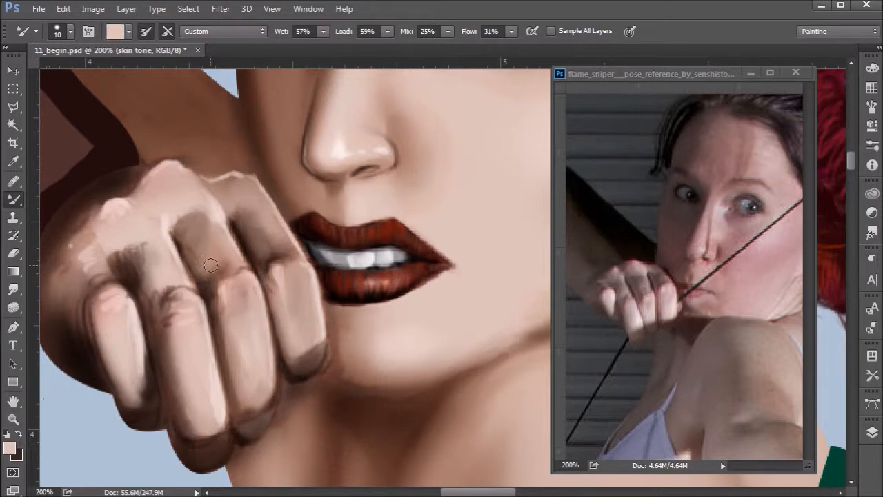
{"action": "mouse_move", "coordinate": [184, 311]}
{"action": "left_mouse_down"}
{"action": "mouse_move", "coordinate": [185, 303]}
{"action": "mouse_move", "coordinate": [173, 318]}
{"action": "mouse_move", "coordinate": [186, 330]}
{"action": "left_mouse_up"}
{"action": "left_click_drag", "start_coordinate": [175, 288], "coordinate": [191, 306]}
{"action": "mouse_move", "coordinate": [131, 255]}
{"action": "left_mouse_down"}
{"action": "mouse_move", "coordinate": [142, 283]}
{"action": "mouse_move", "coordinate": [144, 254]}
{"action": "mouse_move", "coordinate": [130, 248]}
{"action": "mouse_move", "coordinate": [141, 245]}
{"action": "mouse_move", "coordinate": [143, 285]}
{"action": "mouse_move", "coordinate": [136, 282]}
{"action": "mouse_move", "coordinate": [152, 307]}
{"action": "mouse_move", "coordinate": [132, 243]}
{"action": "mouse_move", "coordinate": [144, 232]}
{"action": "mouse_move", "coordinate": [127, 258]}
{"action": "mouse_move", "coordinate": [164, 232]}
{"action": "mouse_move", "coordinate": [153, 267]}
{"action": "mouse_move", "coordinate": [114, 266]}
{"action": "left_mouse_up"}
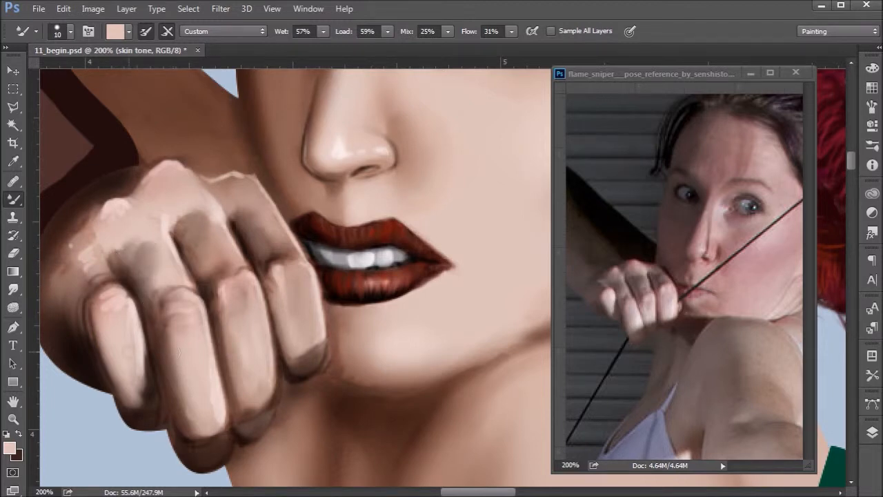
Step: Shade above the finger farthest from the mouth in dark brown, and smooth the knuckles and upper finger segments with the skin tone
{"action": "left_click", "coordinate": [19, 434]}
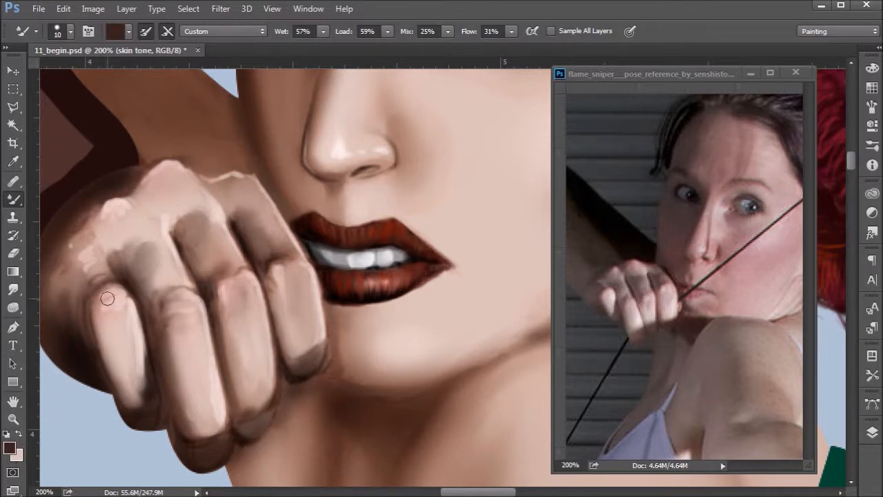
{"action": "left_click_drag", "start_coordinate": [94, 283], "coordinate": [84, 253]}
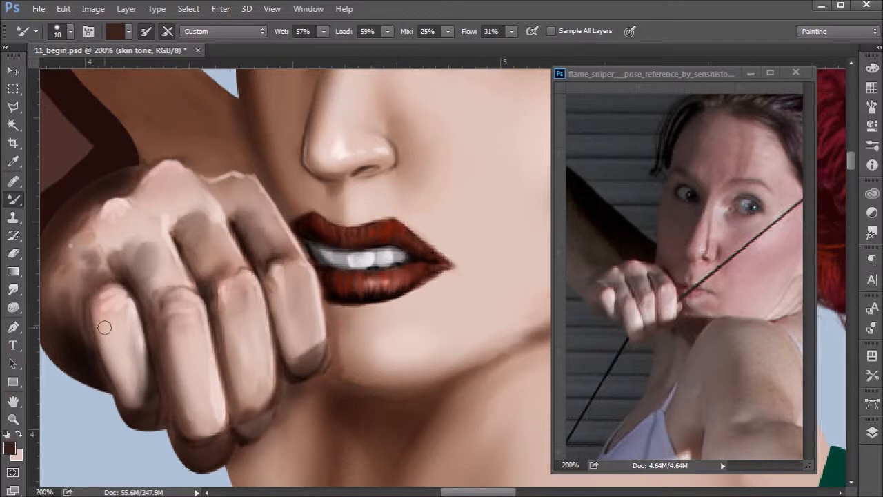
{"action": "left_click", "coordinate": [20, 434]}
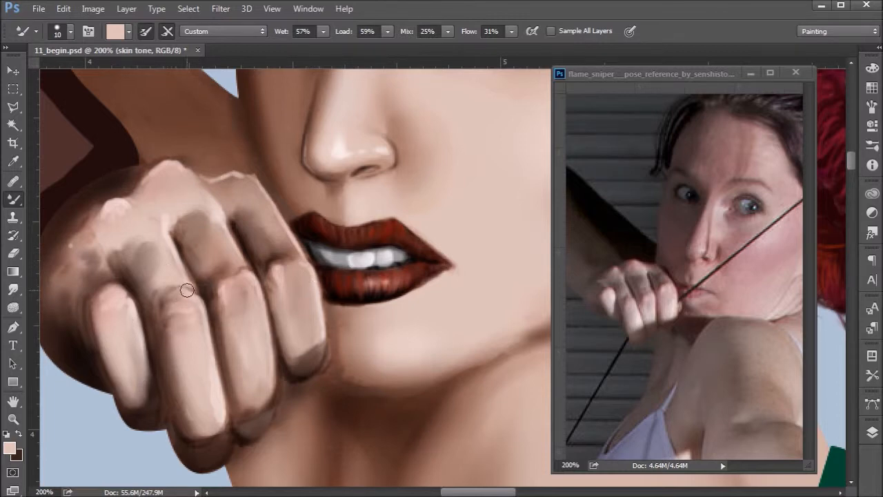
{"action": "left_click_drag", "start_coordinate": [209, 270], "coordinate": [245, 249]}
{"action": "mouse_move", "coordinate": [148, 187]}
{"action": "left_mouse_down"}
{"action": "mouse_move", "coordinate": [164, 200]}
{"action": "mouse_move", "coordinate": [156, 188]}
{"action": "mouse_move", "coordinate": [143, 197]}
{"action": "mouse_move", "coordinate": [171, 184]}
{"action": "mouse_move", "coordinate": [164, 201]}
{"action": "mouse_move", "coordinate": [143, 200]}
{"action": "mouse_move", "coordinate": [163, 203]}
{"action": "mouse_move", "coordinate": [103, 236]}
{"action": "mouse_move", "coordinate": [258, 169]}
{"action": "mouse_move", "coordinate": [124, 224]}
{"action": "mouse_move", "coordinate": [115, 233]}
{"action": "mouse_move", "coordinate": [138, 218]}
{"action": "mouse_move", "coordinate": [113, 254]}
{"action": "mouse_move", "coordinate": [144, 236]}
{"action": "mouse_move", "coordinate": [130, 258]}
{"action": "left_mouse_up"}
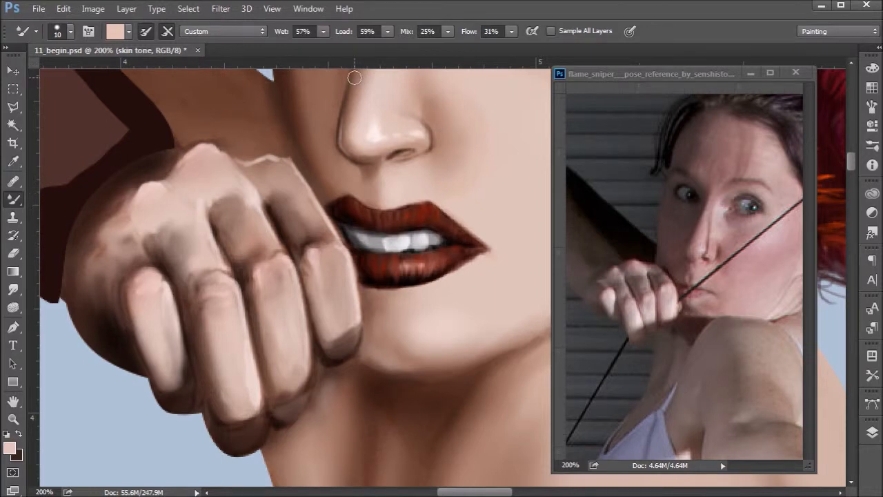
{"action": "mouse_move", "coordinate": [270, 167]}
{"action": "left_mouse_down"}
{"action": "mouse_move", "coordinate": [292, 177]}
{"action": "mouse_move", "coordinate": [296, 191]}
{"action": "left_mouse_up"}
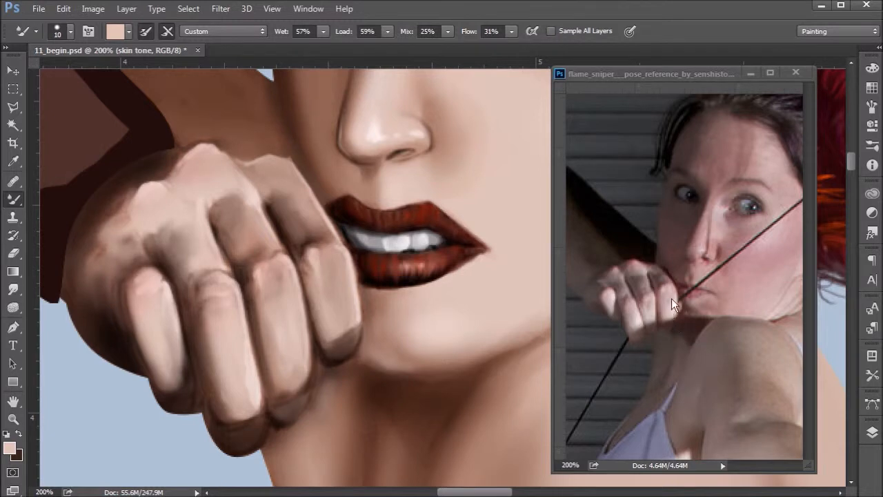
Step: Switch from the Mixer Brush to the regular Brush tool and set its blending mode to Screen
{"action": "key", "text": "ctrl+minus"}
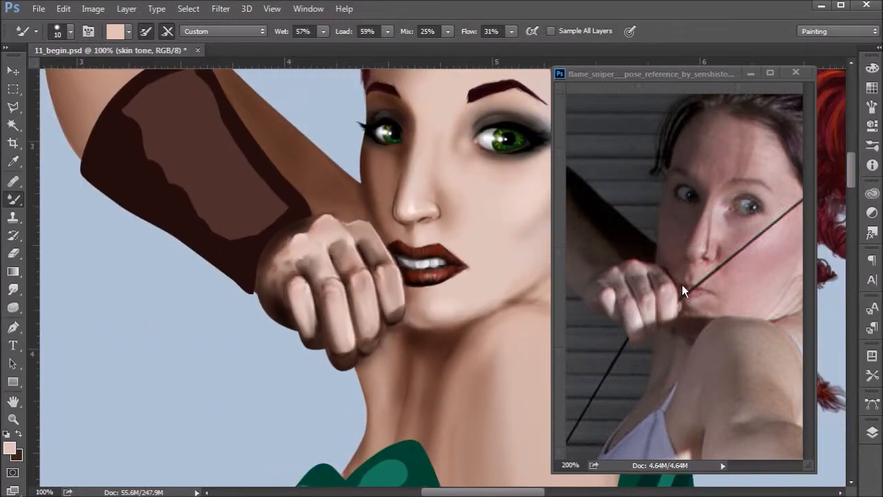
{"action": "left_click_drag", "start_coordinate": [418, 173], "coordinate": [336, 159]}
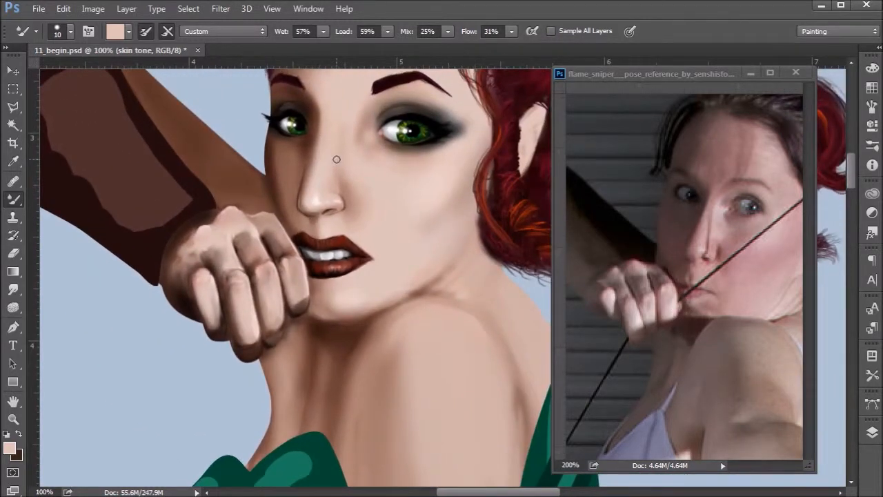
{"action": "key", "text": "ctrl+plus"}
{"action": "key", "text": "ctrl+plus"}
{"action": "left_click_drag", "start_coordinate": [244, 252], "coordinate": [420, 203]}
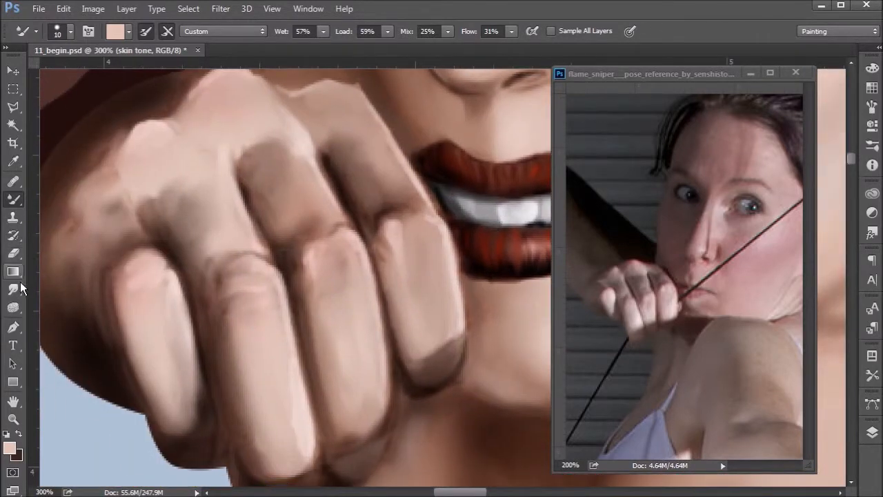
{"action": "right_click", "coordinate": [14, 200]}
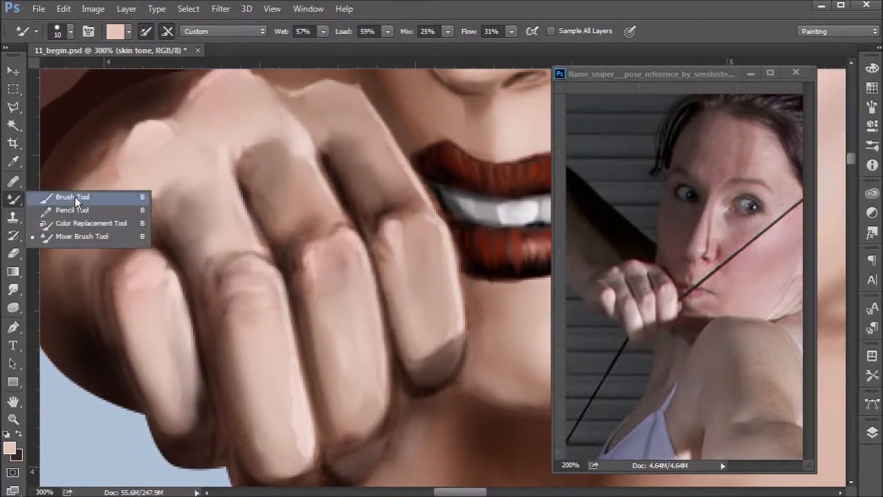
{"action": "left_click", "coordinate": [74, 197]}
{"action": "left_click", "coordinate": [164, 31]}
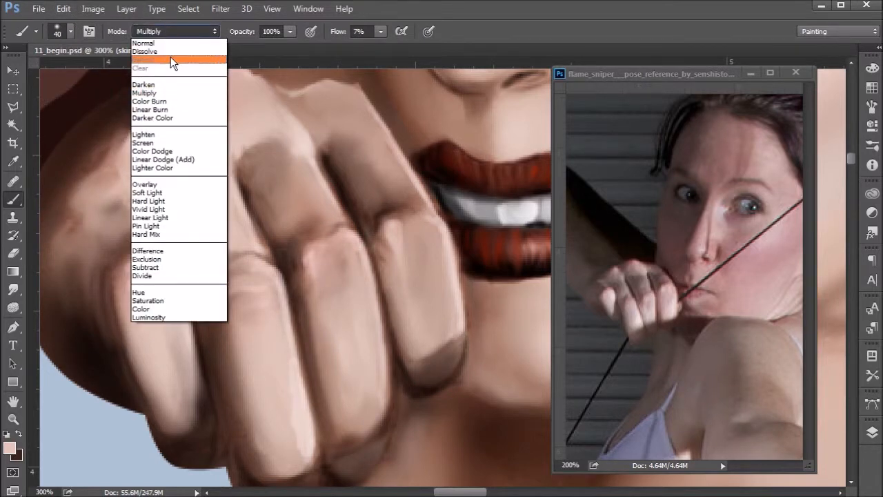
{"action": "left_click", "coordinate": [169, 142]}
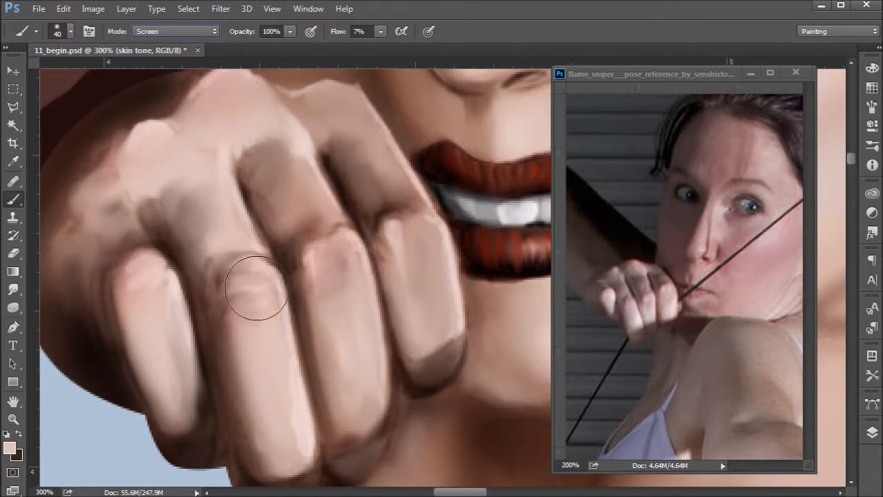
Step: Reduce the brush size to 7 px for fine highlights on the fingers
{"action": "left_click_drag", "start_coordinate": [296, 229], "coordinate": [298, 209]}
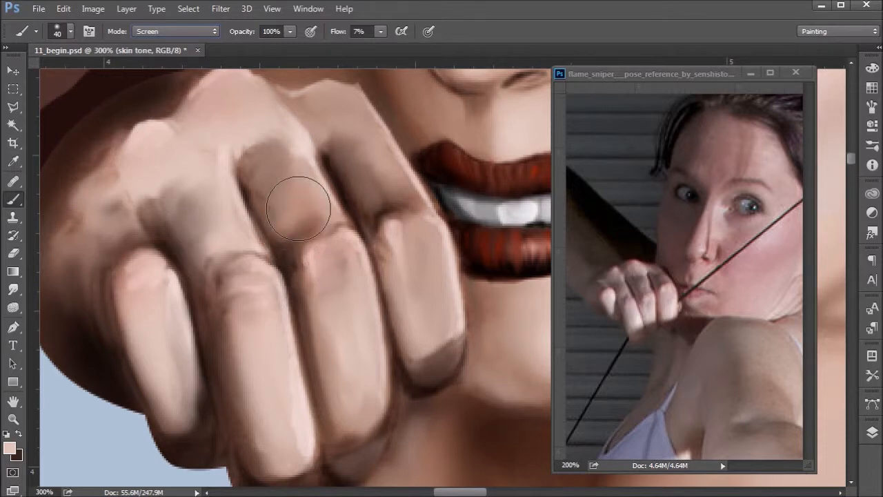
{"action": "key", "text": "bracketleft"}
{"action": "key", "text": "bracketleft"}
{"action": "key", "text": "bracketleft"}
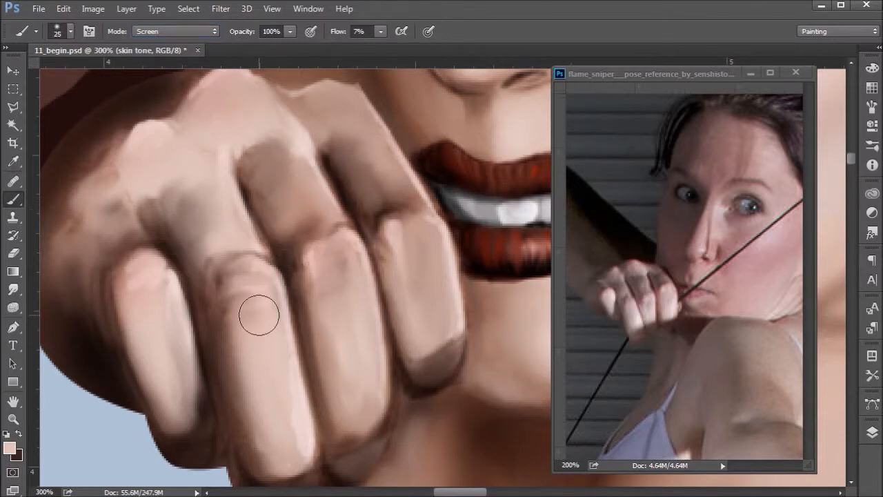
{"action": "key", "text": "bracketleft"}
{"action": "key", "text": "bracketleft"}
{"action": "key", "text": "bracketleft"}
{"action": "key", "text": "bracketleft"}
{"action": "key", "text": "bracketleft"}
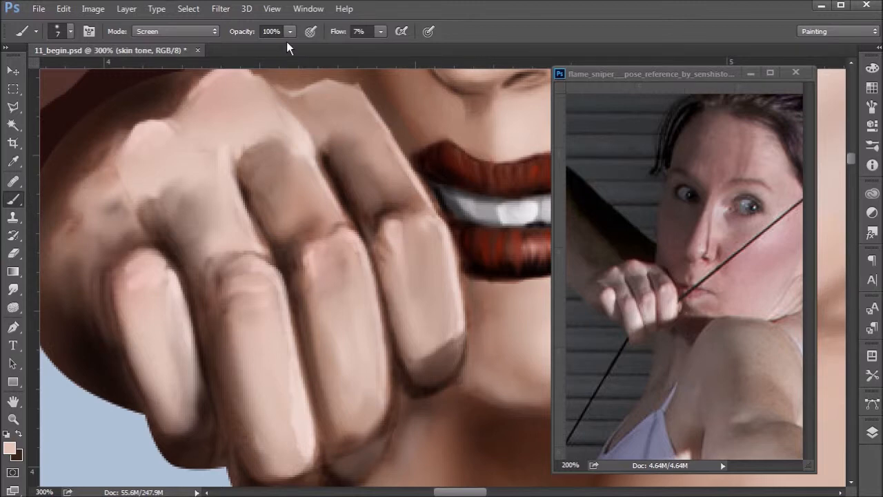
Step: Set the foreground colour to pale skin tone #ebdbd3 and paint small highlights on the finger joints and knuckles near the mouth
{"action": "left_click", "coordinate": [9, 449]}
{"action": "left_click_drag", "start_coordinate": [459, 188], "coordinate": [443, 178]}
{"action": "left_click", "coordinate": [759, 155]}
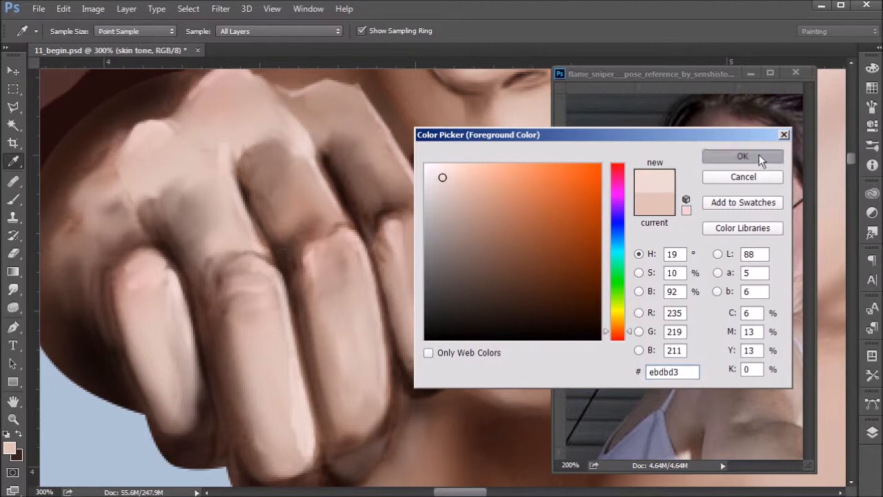
{"action": "left_click_drag", "start_coordinate": [399, 227], "coordinate": [439, 222]}
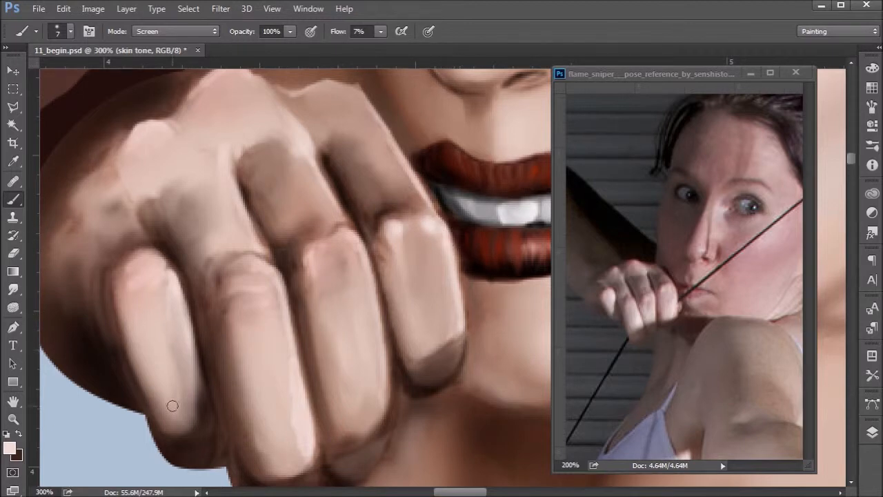
{"action": "mouse_move", "coordinate": [328, 263]}
{"action": "left_mouse_down"}
{"action": "mouse_move", "coordinate": [312, 253]}
{"action": "mouse_move", "coordinate": [345, 238]}
{"action": "left_mouse_up"}
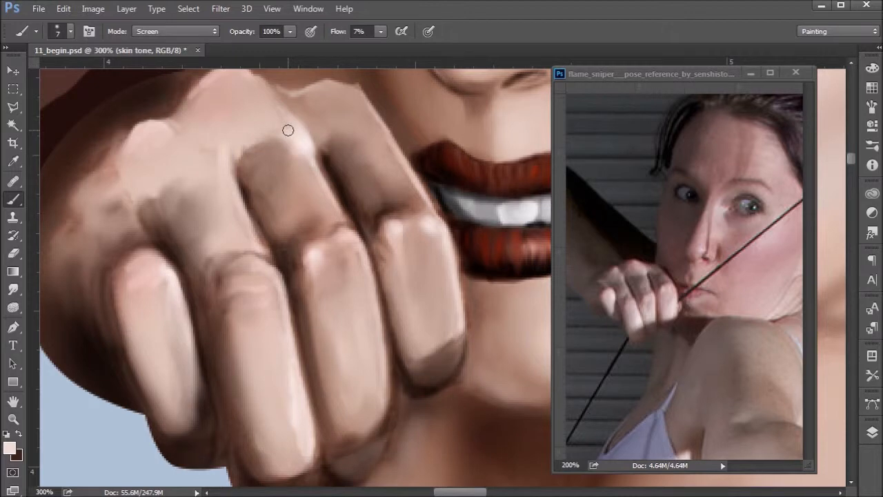
Step: Examine the shaded hand against the face, shoulder and forearms, and look over the unshaded fist of the extended arm
{"action": "key", "text": "ctrl+minus"}
{"action": "key", "text": "ctrl+minus"}
{"action": "key", "text": "ctrl+minus"}
{"action": "left_click_drag", "start_coordinate": [287, 130], "coordinate": [56, 102]}
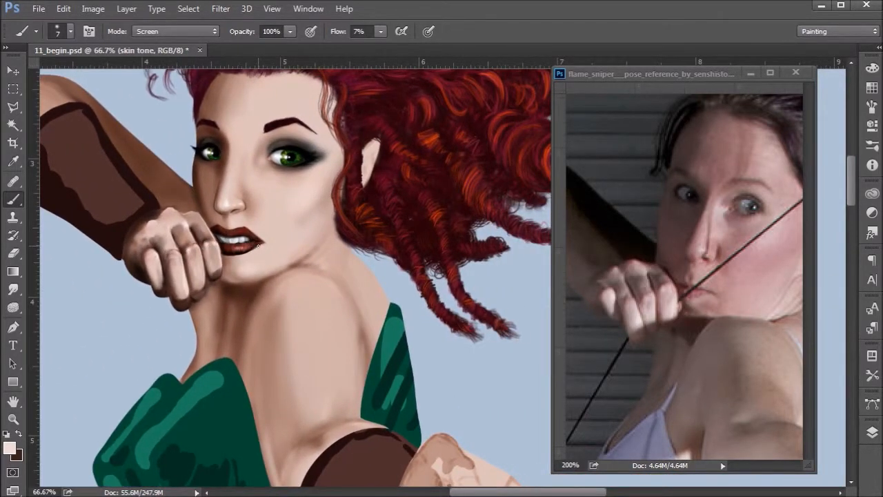
{"action": "left_click_drag", "start_coordinate": [313, 300], "coordinate": [345, 292]}
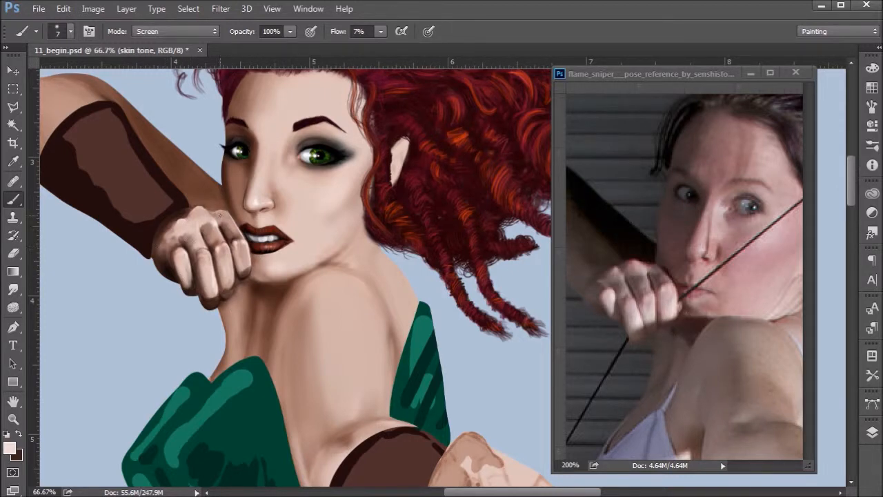
{"action": "left_click_drag", "start_coordinate": [437, 247], "coordinate": [396, 200]}
{"action": "left_click_drag", "start_coordinate": [398, 245], "coordinate": [420, 280]}
{"action": "mouse_move", "coordinate": [483, 393]}
{"action": "left_mouse_down"}
{"action": "mouse_move", "coordinate": [426, 278]}
{"action": "mouse_move", "coordinate": [432, 242]}
{"action": "left_mouse_up"}
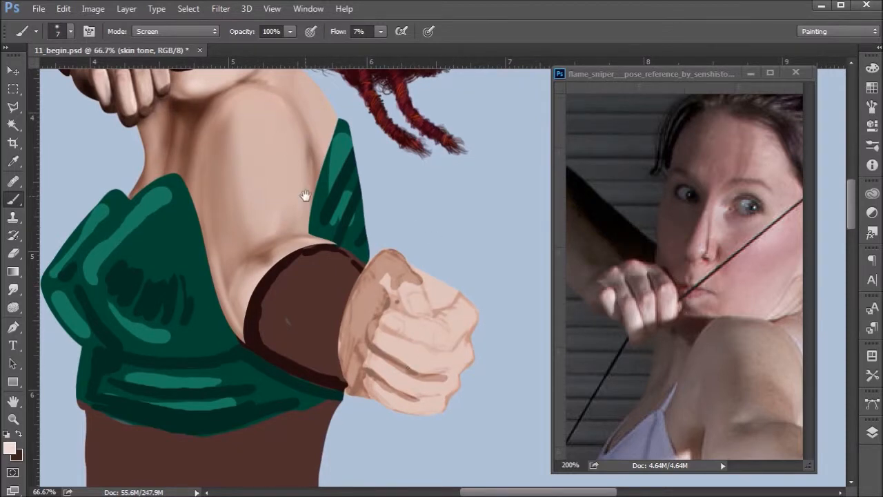
{"action": "left_click_drag", "start_coordinate": [305, 196], "coordinate": [418, 301]}
{"action": "left_click_drag", "start_coordinate": [394, 181], "coordinate": [404, 301]}
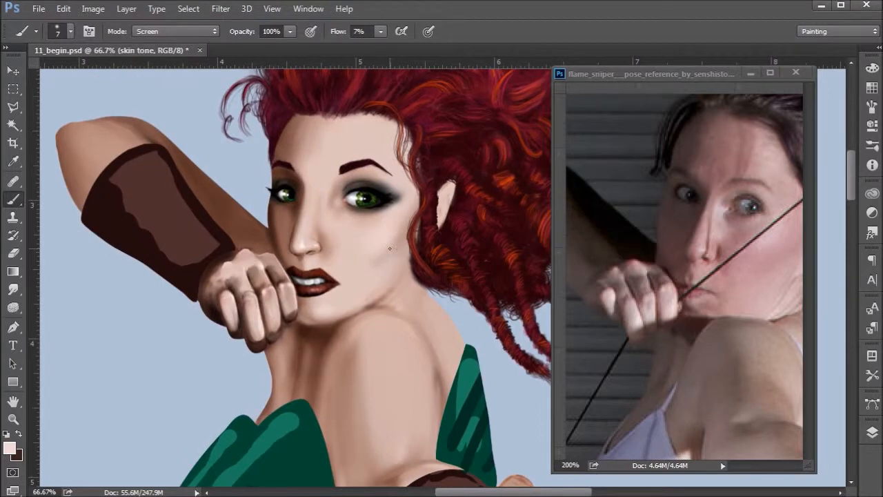
{"action": "left_click_drag", "start_coordinate": [425, 324], "coordinate": [262, 167]}
{"action": "left_click_drag", "start_coordinate": [389, 300], "coordinate": [381, 292]}
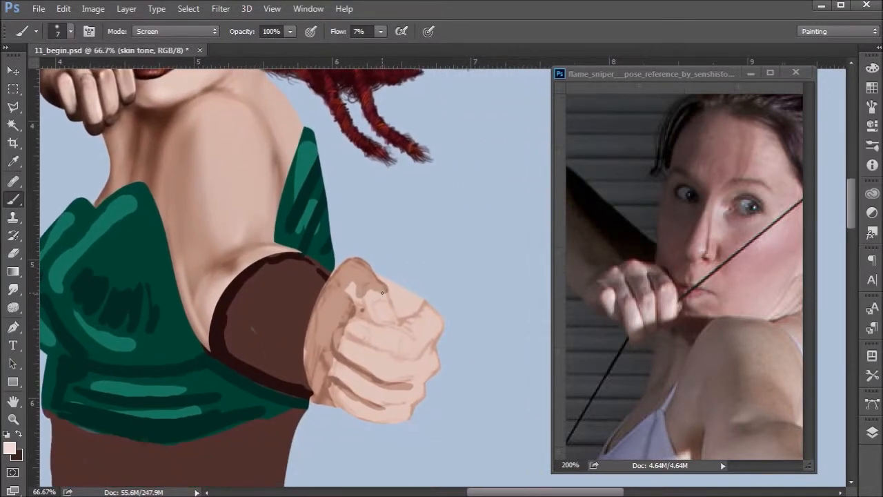